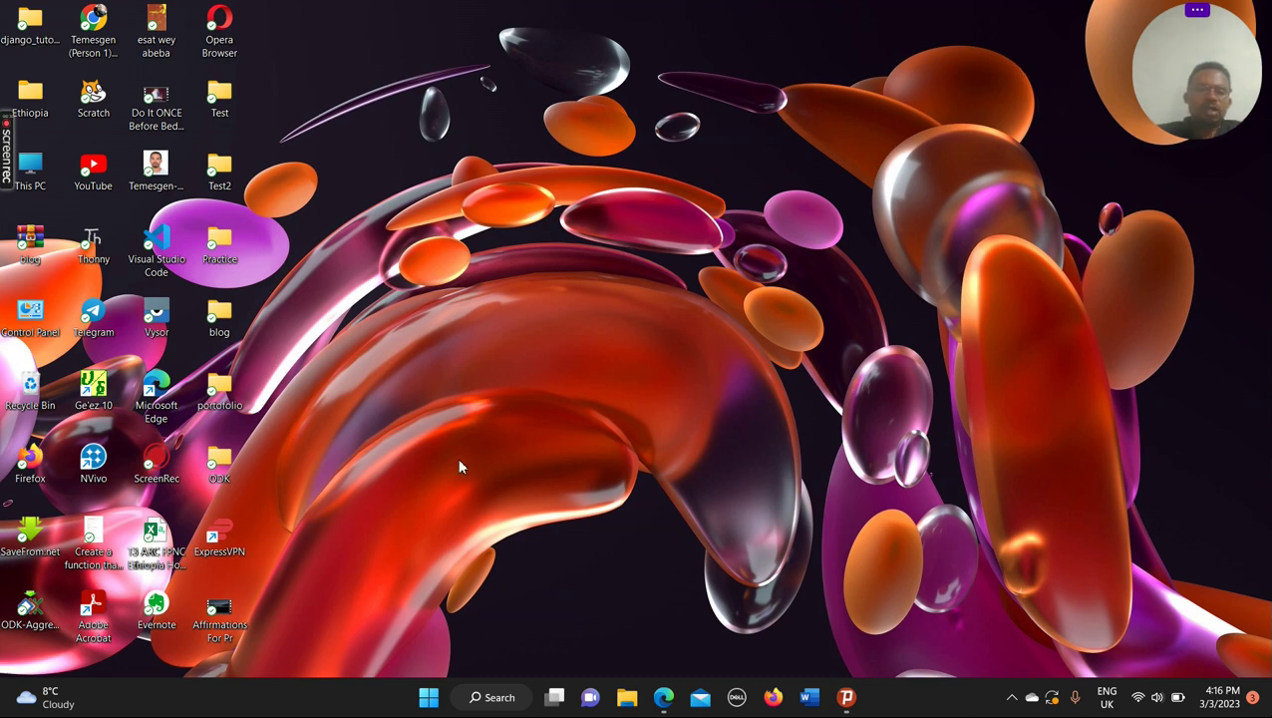
{"action": "left_click", "coordinate": [428, 696]}
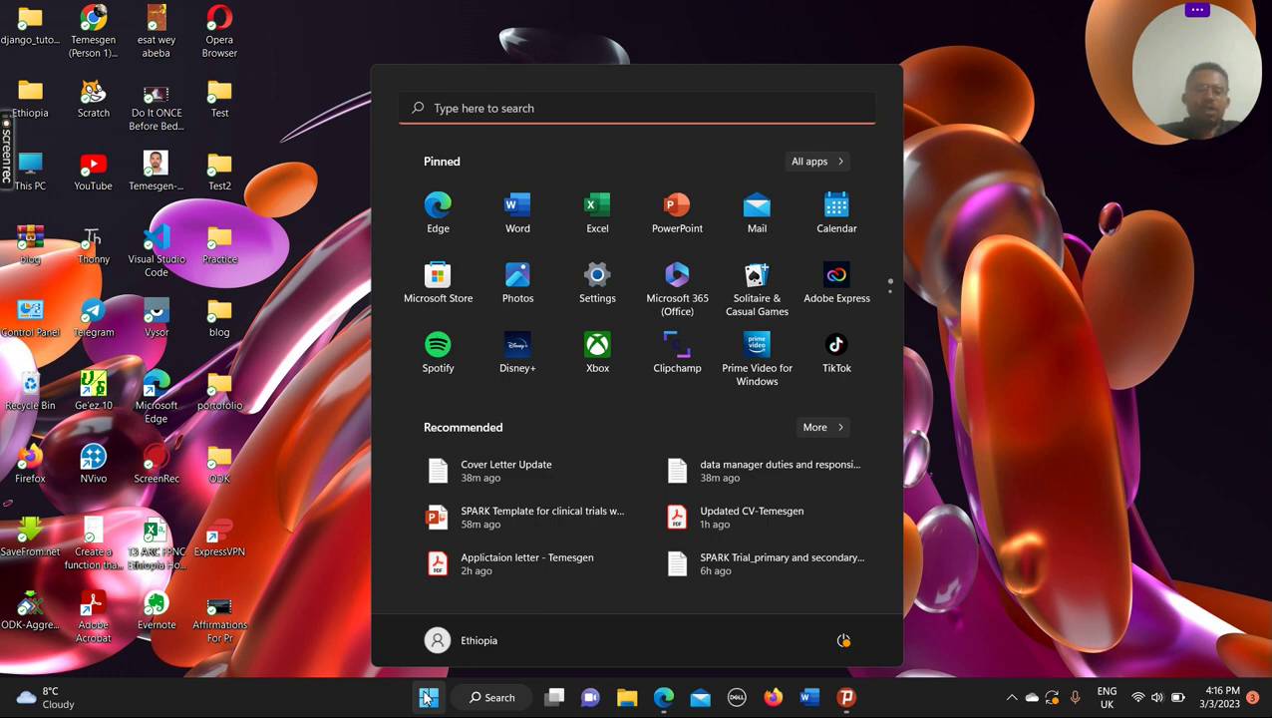
{"action": "left_click", "coordinate": [429, 697]}
{"action": "left_click", "coordinate": [429, 697]}
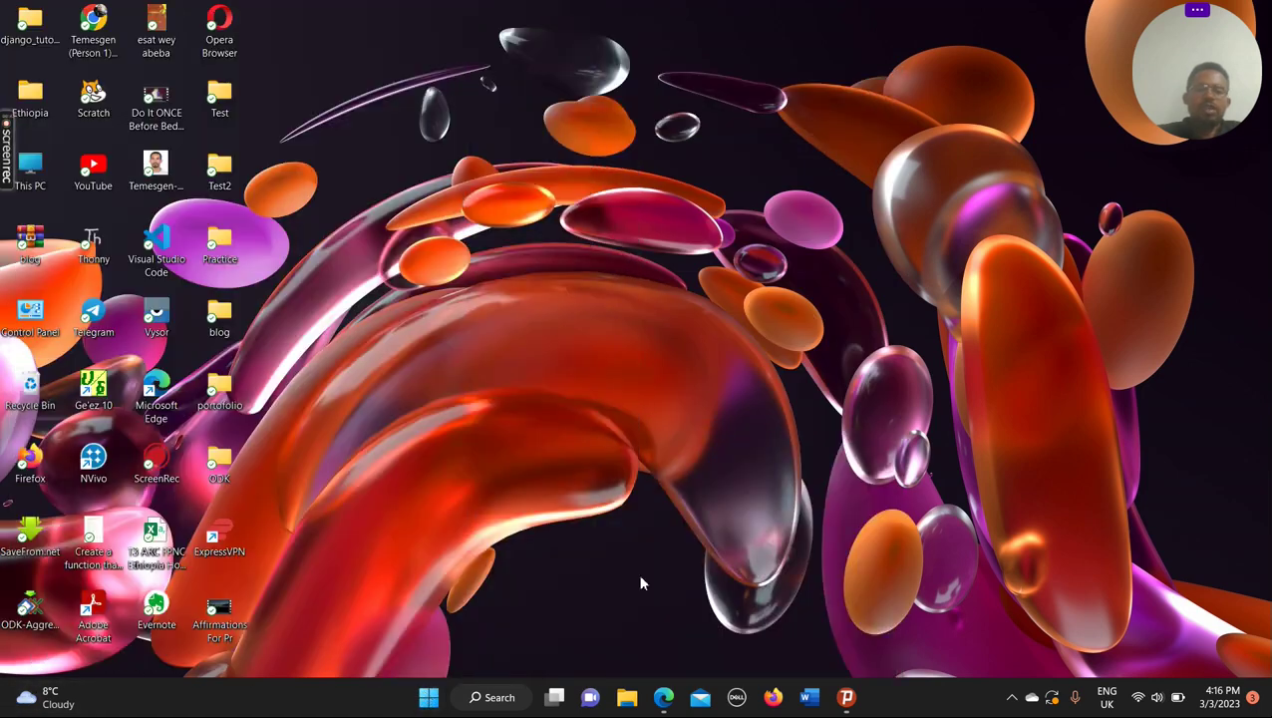
{"action": "left_click", "coordinate": [428, 698]}
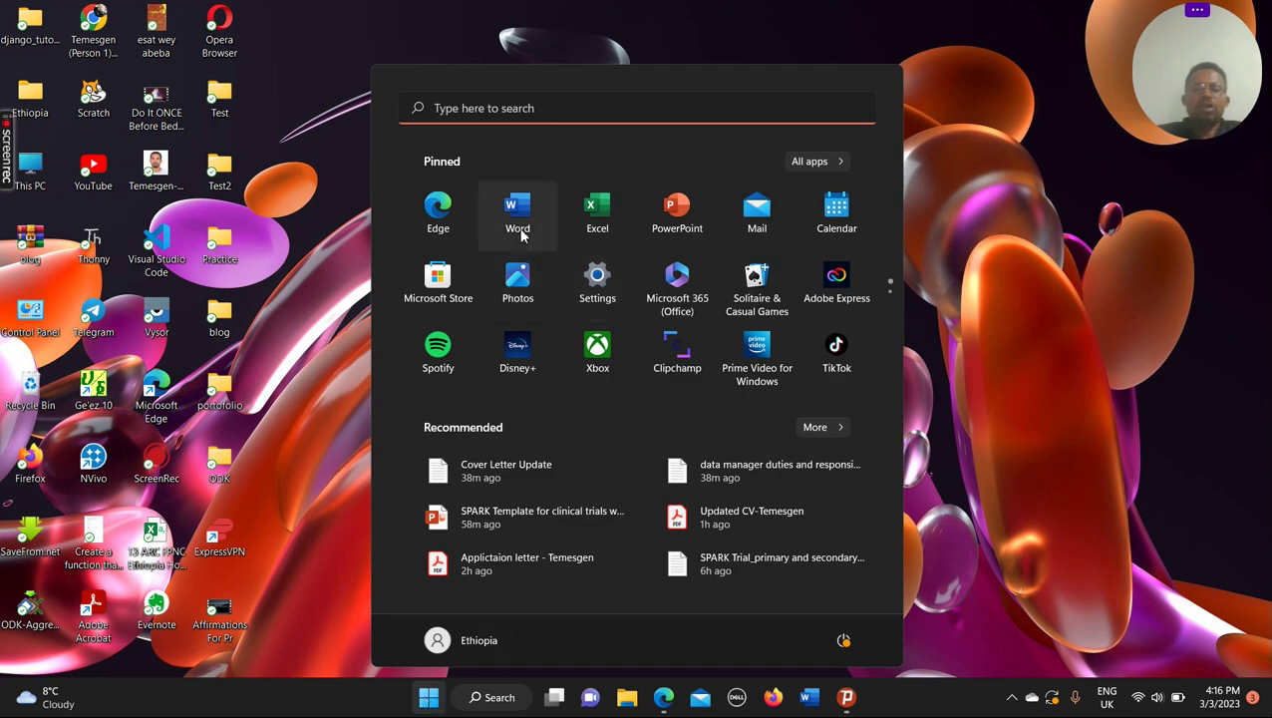
{"action": "key", "text": "Escape"}
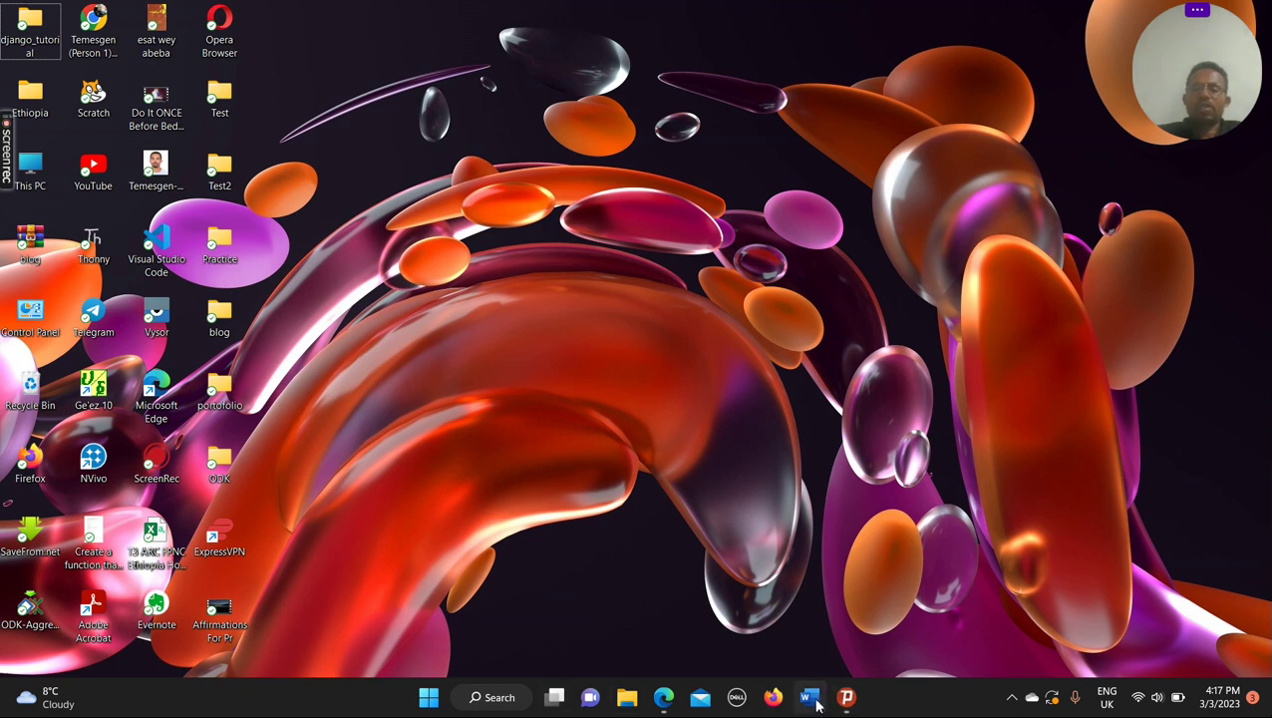
Step: Search the computer for "word" and launch Microsoft Word
{"action": "left_click", "coordinate": [429, 698]}
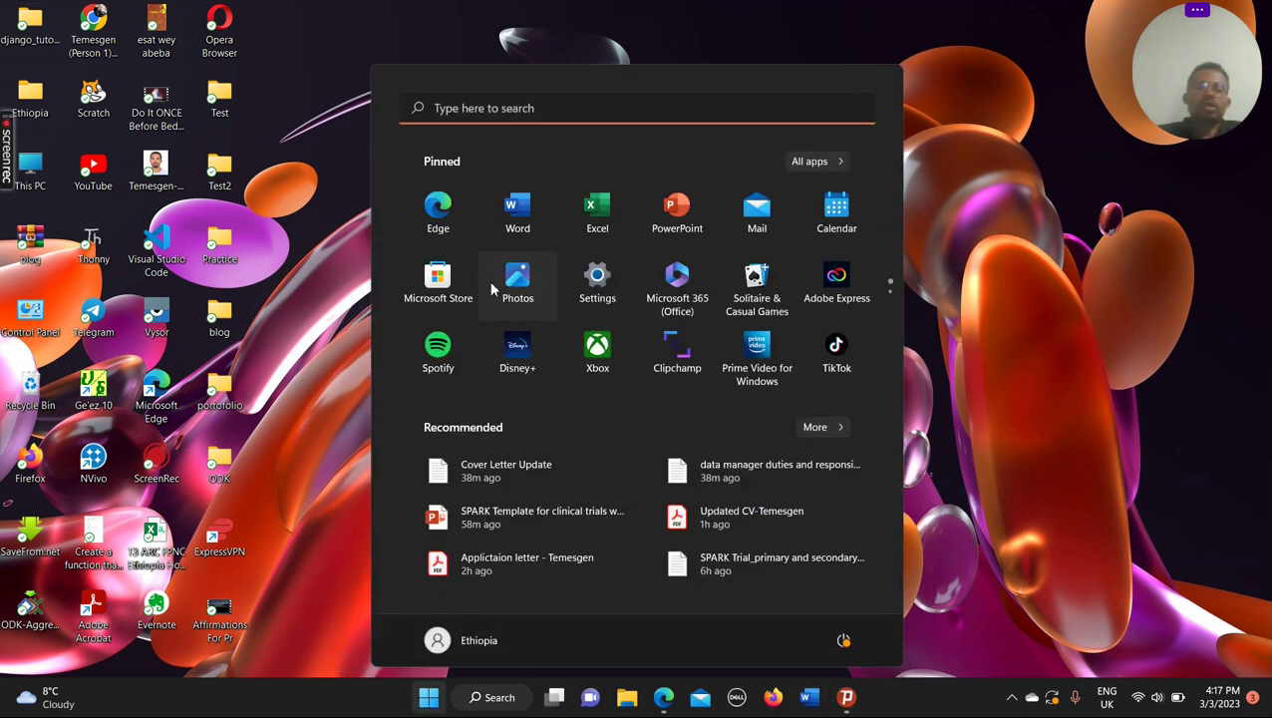
{"action": "left_click", "coordinate": [531, 117]}
{"action": "type", "text": "word"}
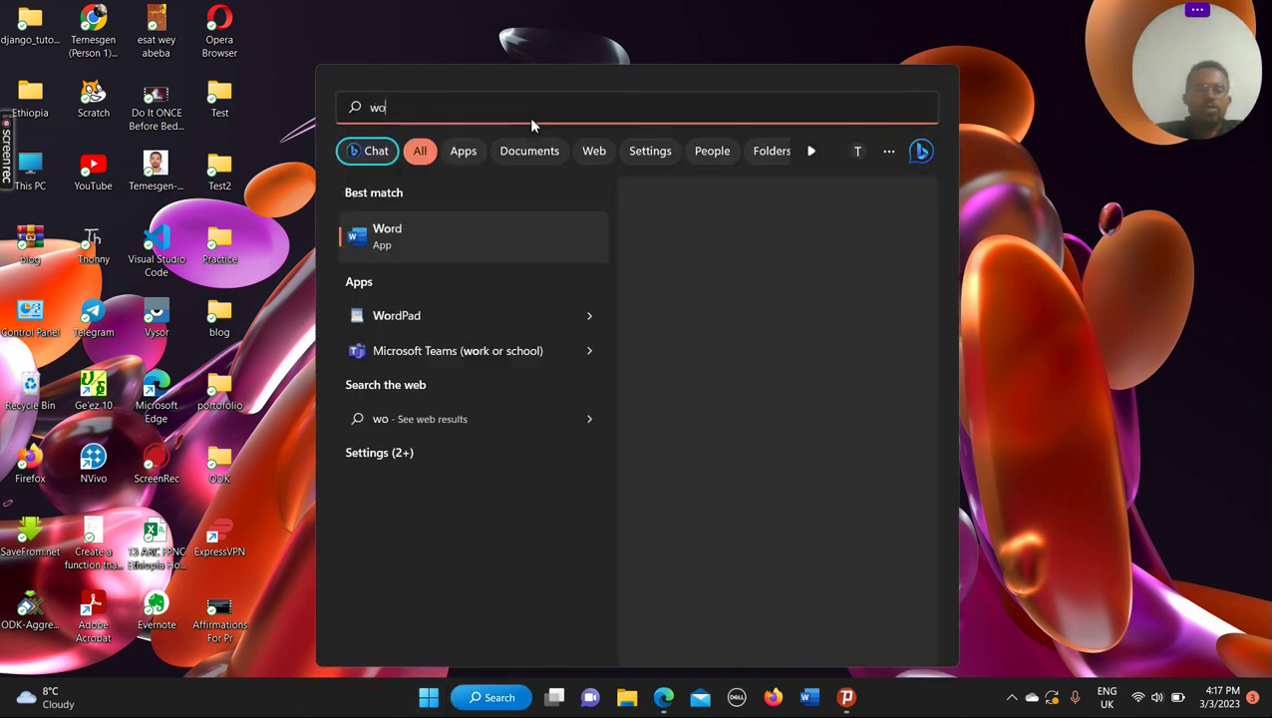
{"action": "left_click", "coordinate": [427, 232]}
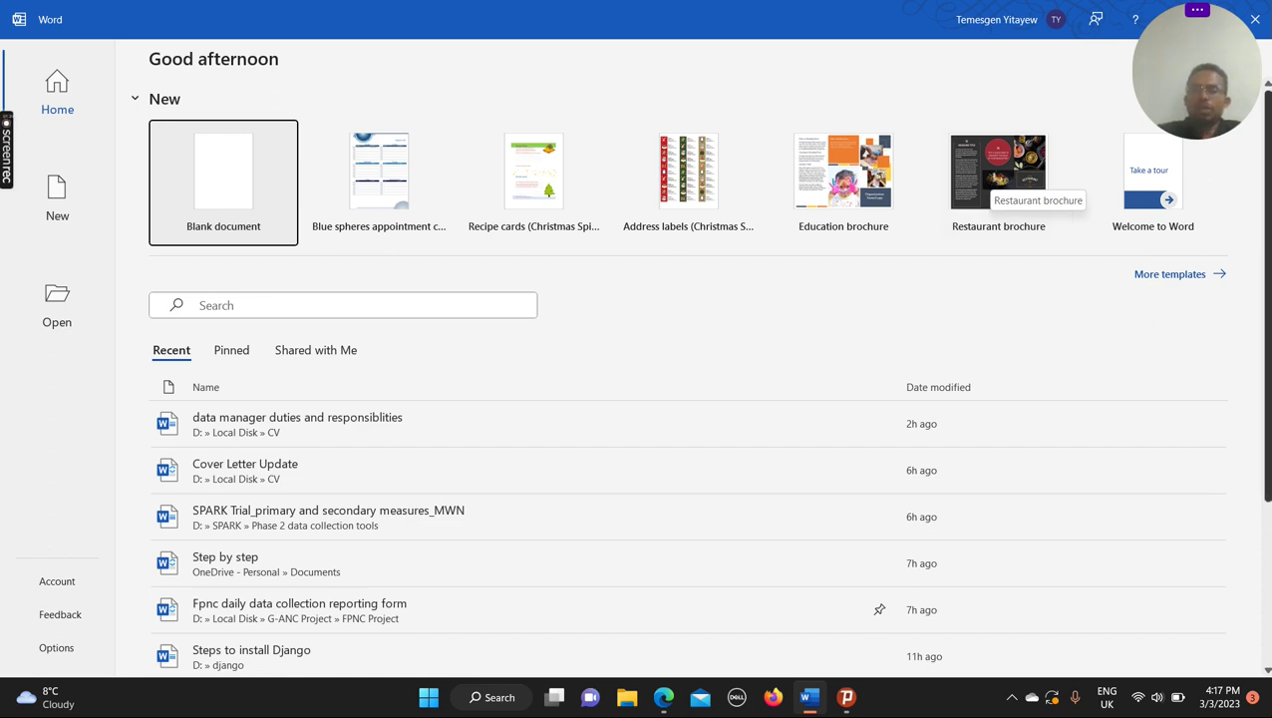
Step: Browse the full collection of templates available for new documents
{"action": "left_click", "coordinate": [1169, 275]}
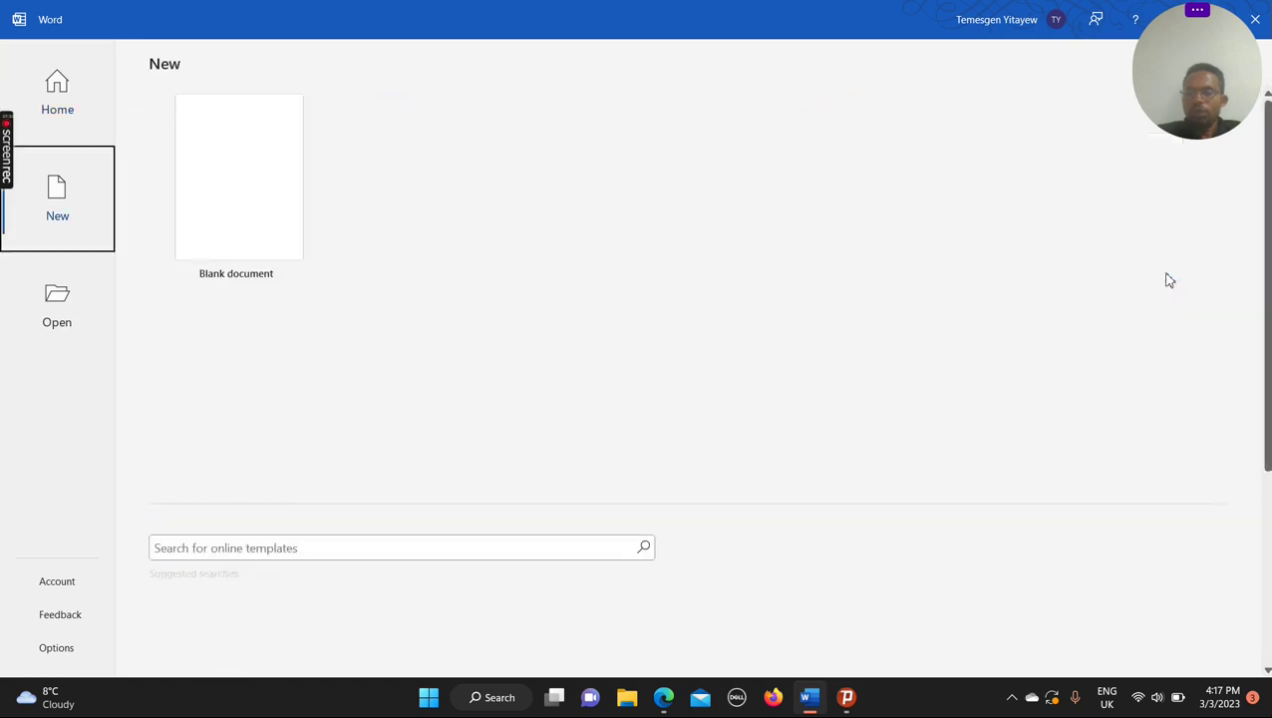
{"action": "scroll", "coordinate": [914, 326], "scroll_direction": "down", "scroll_amount": 10}
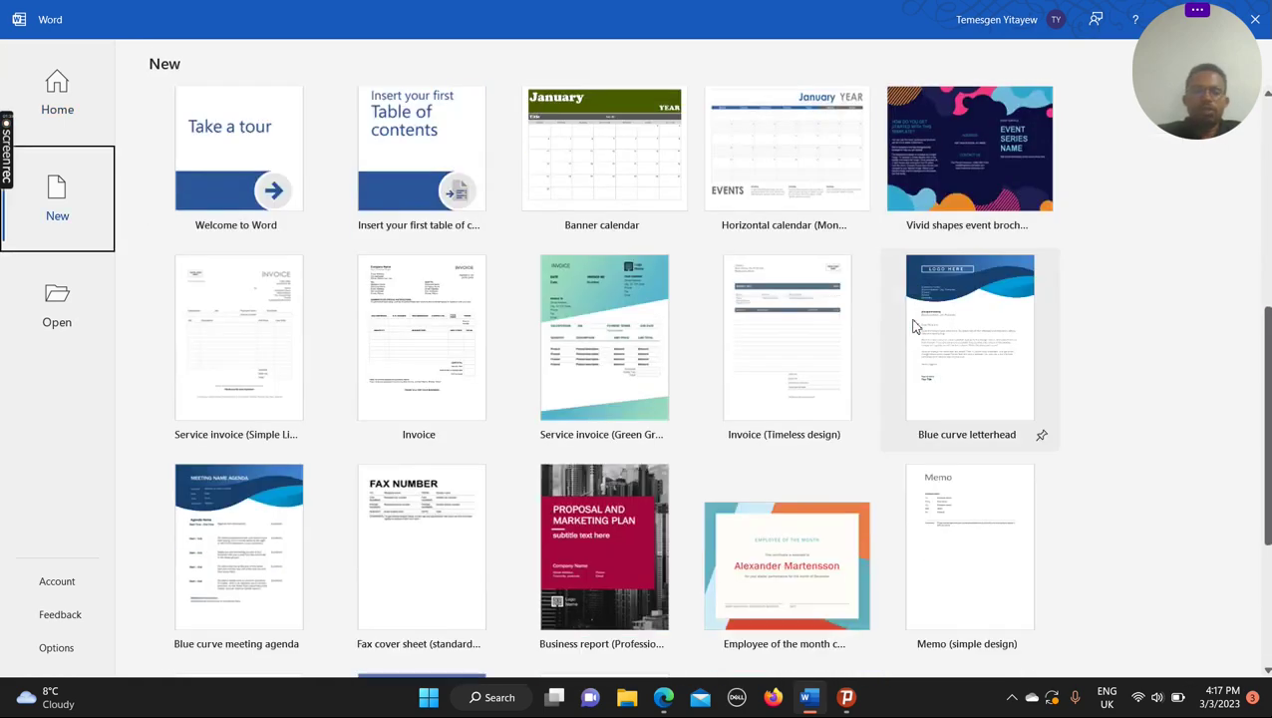
{"action": "scroll", "coordinate": [914, 326], "scroll_direction": "up", "scroll_amount": 1}
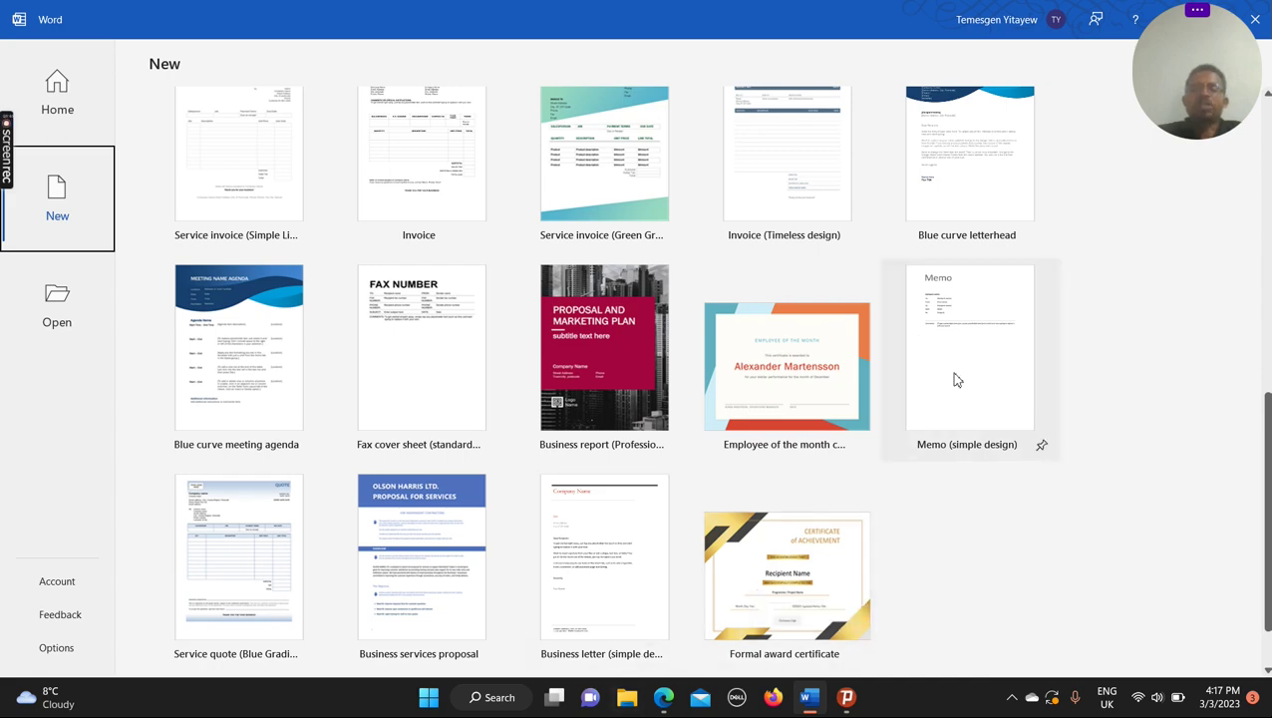
{"action": "scroll", "coordinate": [957, 378], "scroll_direction": "up", "scroll_amount": 4}
{"action": "scroll", "coordinate": [1104, 210], "scroll_direction": "up", "scroll_amount": 2}
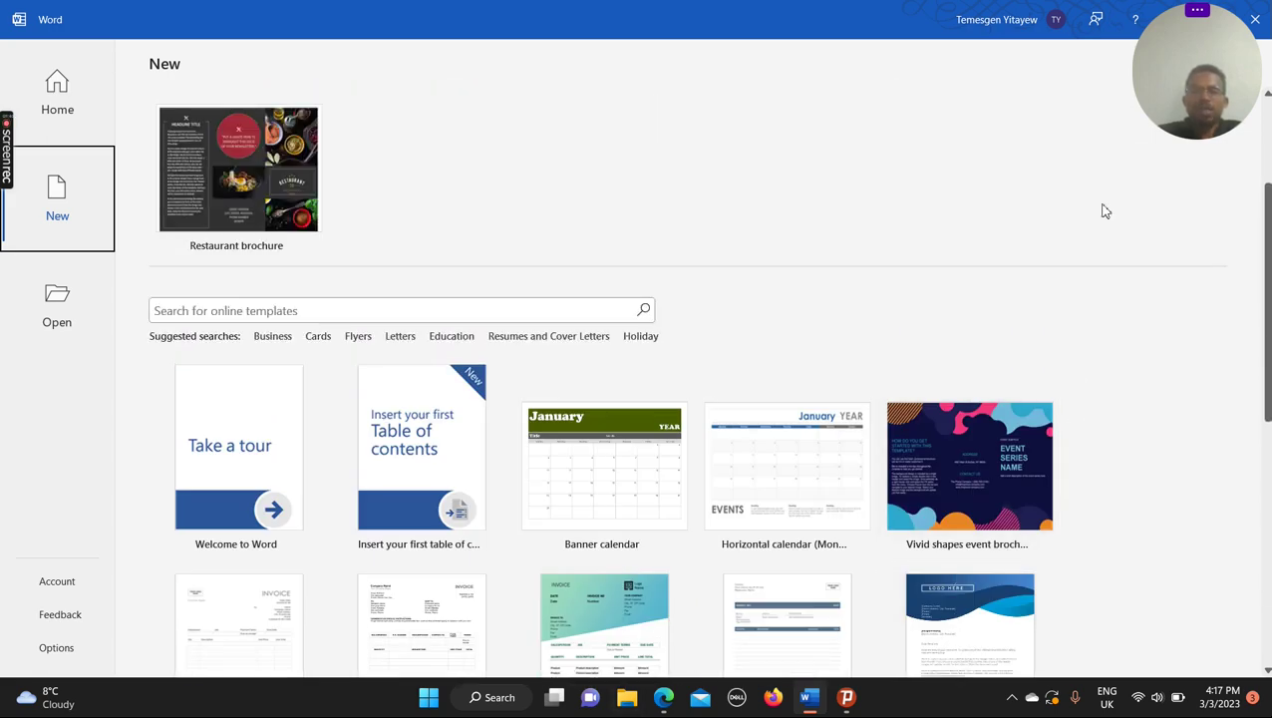
{"action": "scroll", "coordinate": [1104, 210], "scroll_direction": "down", "scroll_amount": 3}
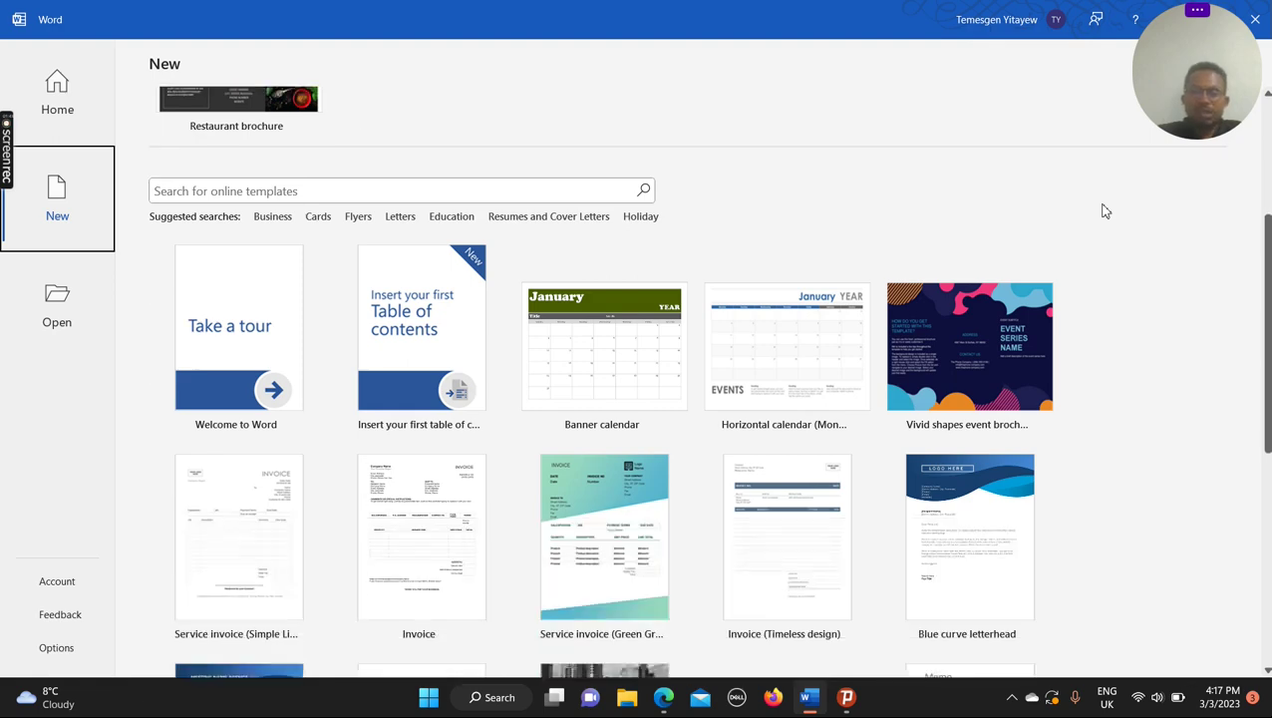
{"action": "scroll", "coordinate": [1104, 210], "scroll_direction": "up", "scroll_amount": 1}
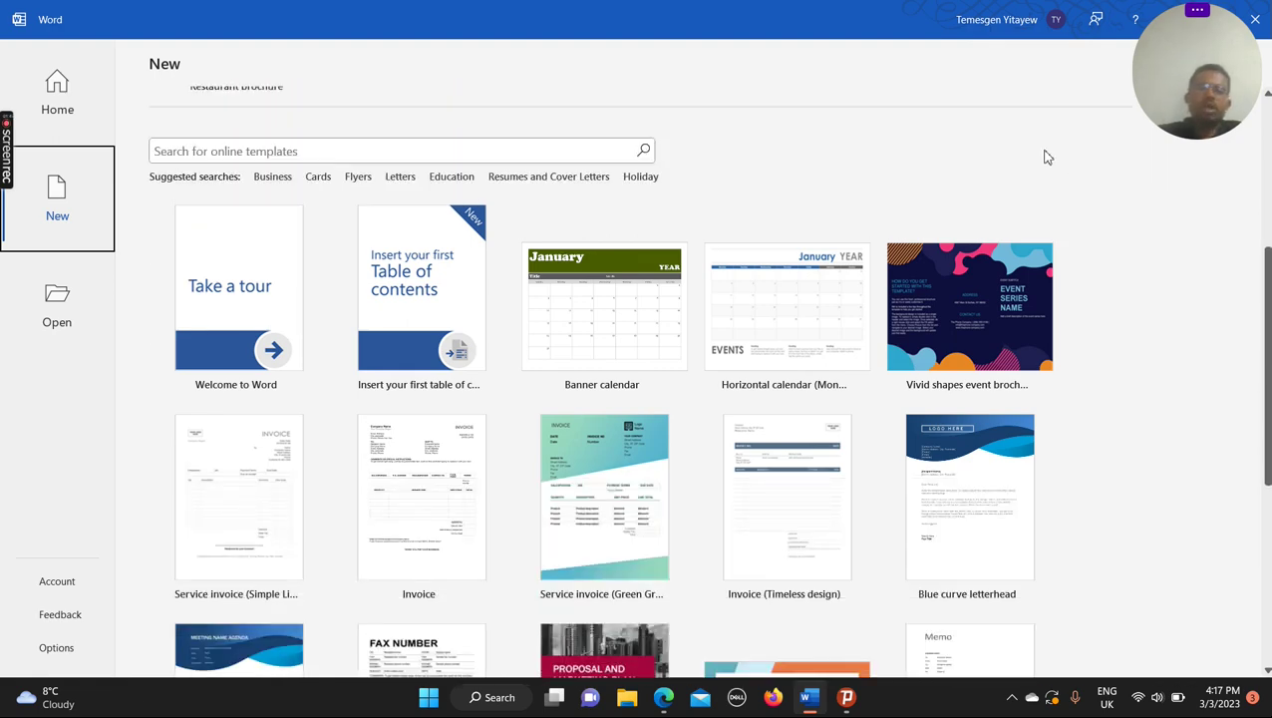
{"action": "scroll", "coordinate": [1044, 157], "scroll_direction": "up", "scroll_amount": 4}
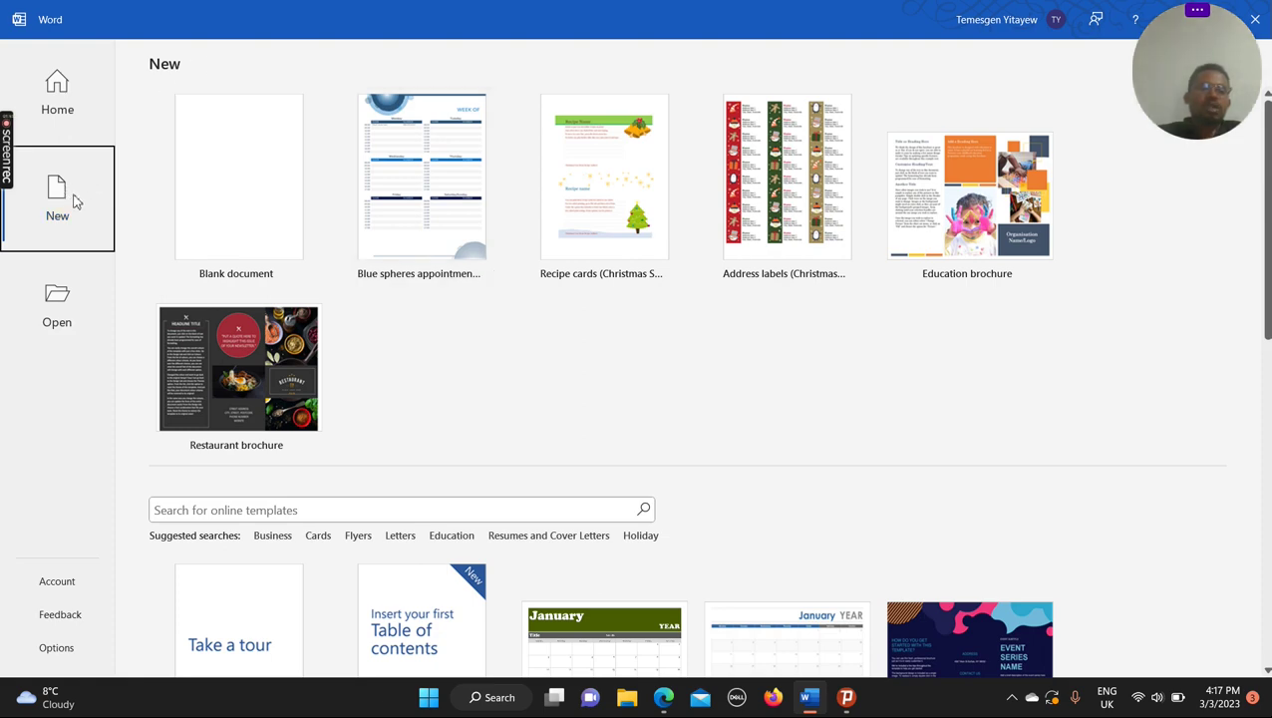
{"action": "scroll", "coordinate": [225, 235], "scroll_direction": "down", "scroll_amount": 4}
{"action": "scroll", "coordinate": [224, 235], "scroll_direction": "down", "scroll_amount": 2}
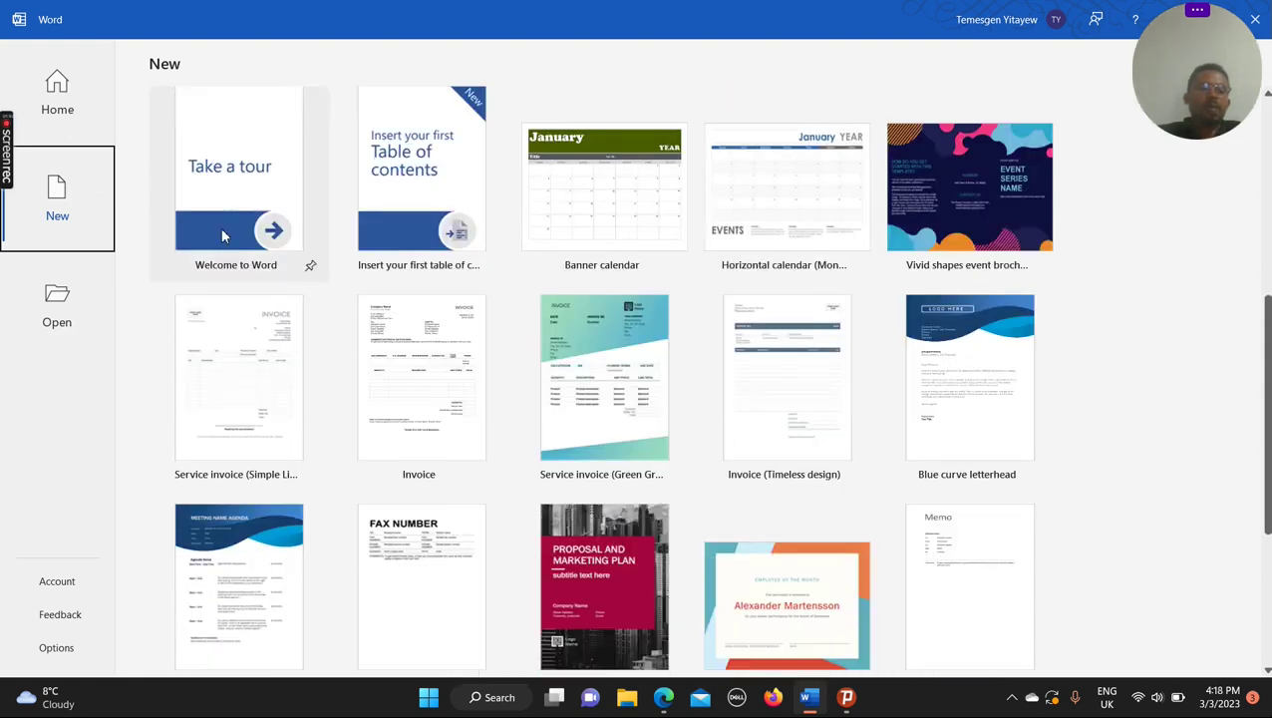
{"action": "scroll", "coordinate": [197, 193], "scroll_direction": "up", "scroll_amount": 5}
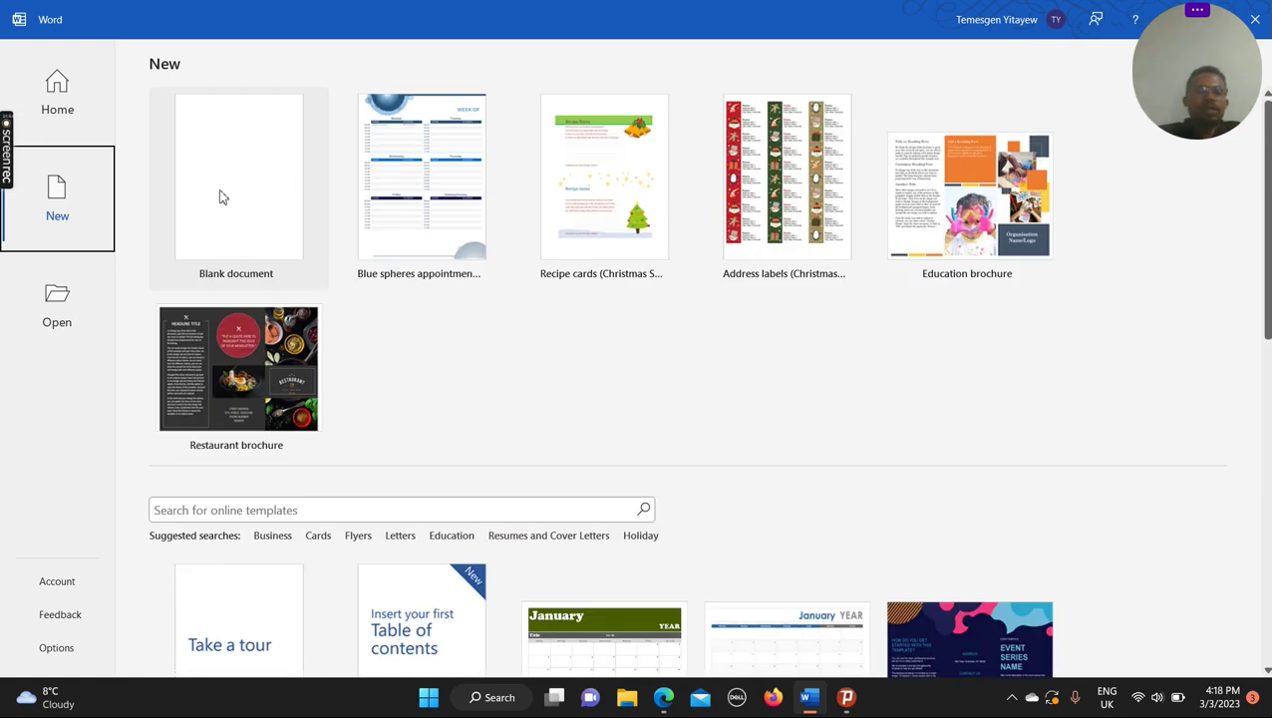
Step: Create a new blank document
{"action": "left_click", "coordinate": [222, 196]}
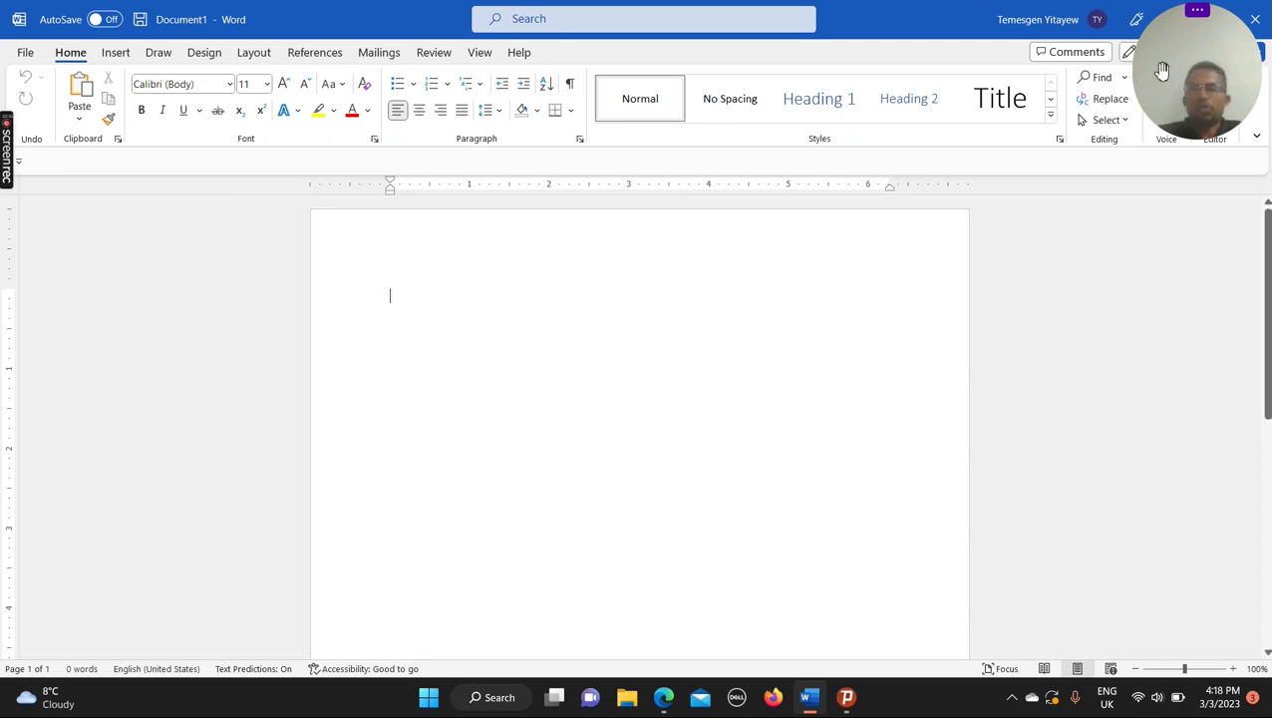
{"action": "left_click", "coordinate": [1188, 80]}
{"action": "left_click_drag", "start_coordinate": [1188, 80], "coordinate": [1198, 261]}
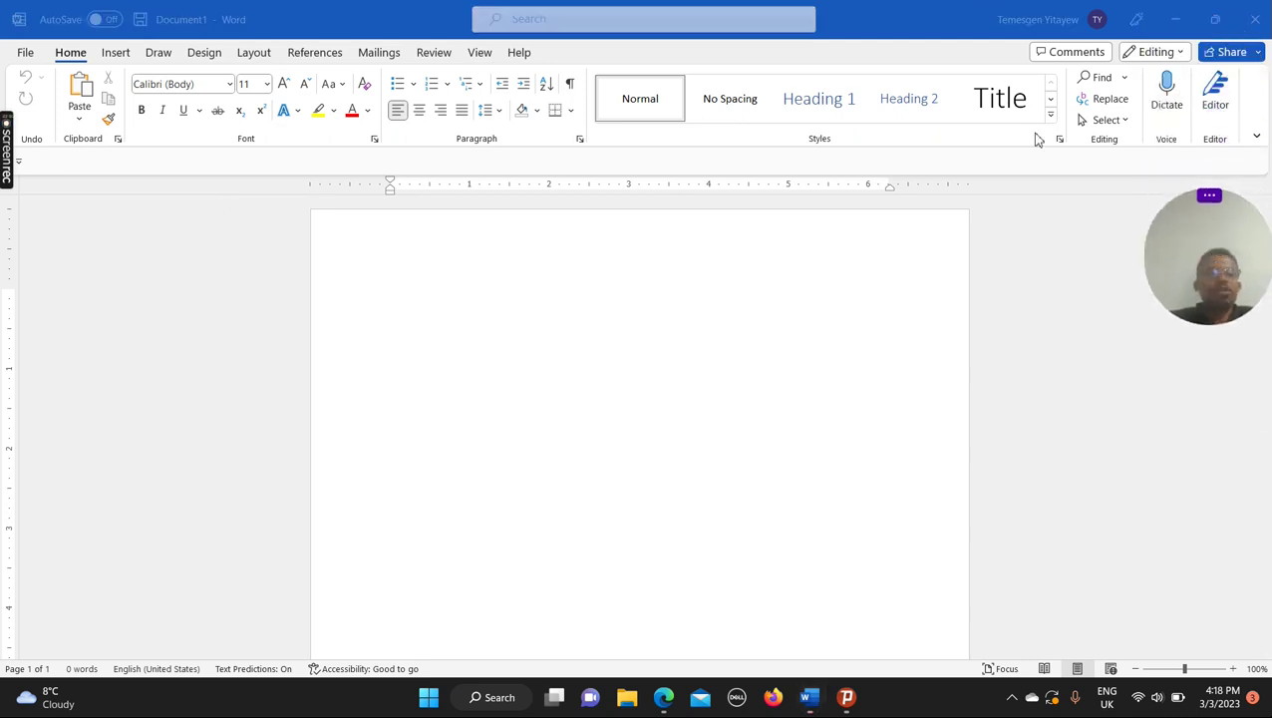
{"action": "left_click", "coordinate": [867, 76]}
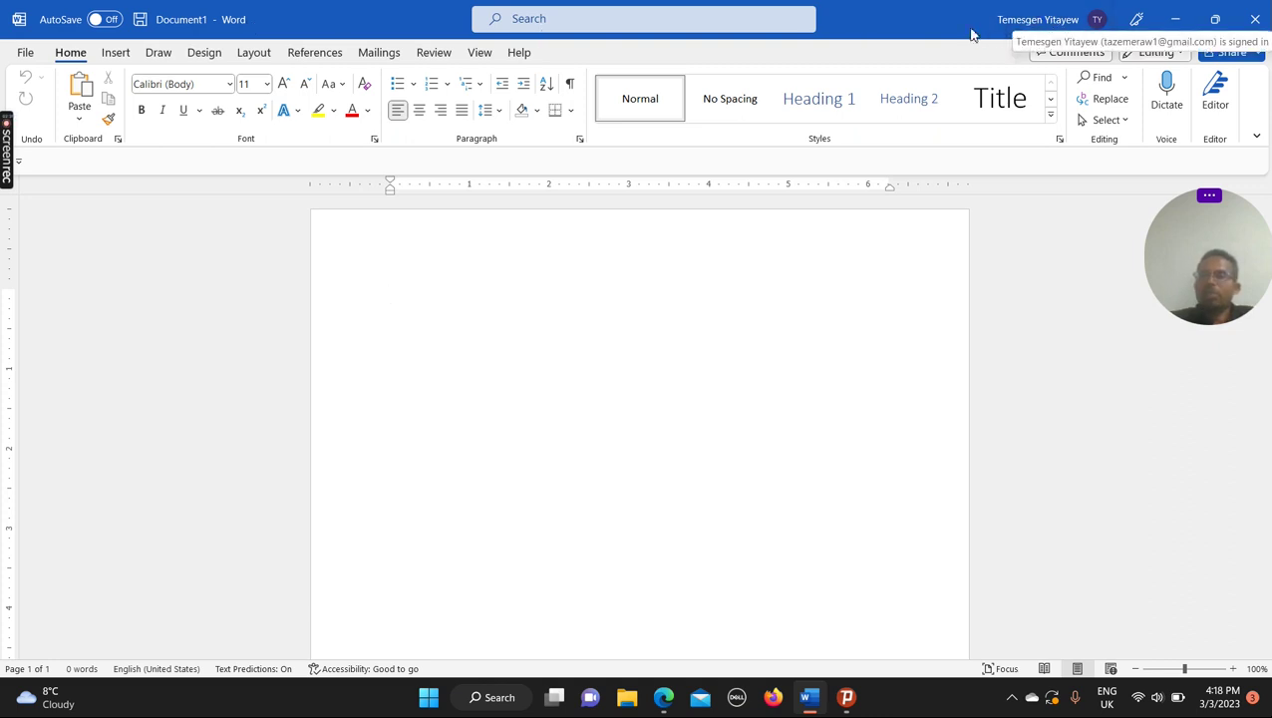
Step: Minimize and reopen the document window, and snap it to the right half of the screen before maximizing it again
{"action": "left_click", "coordinate": [1177, 20]}
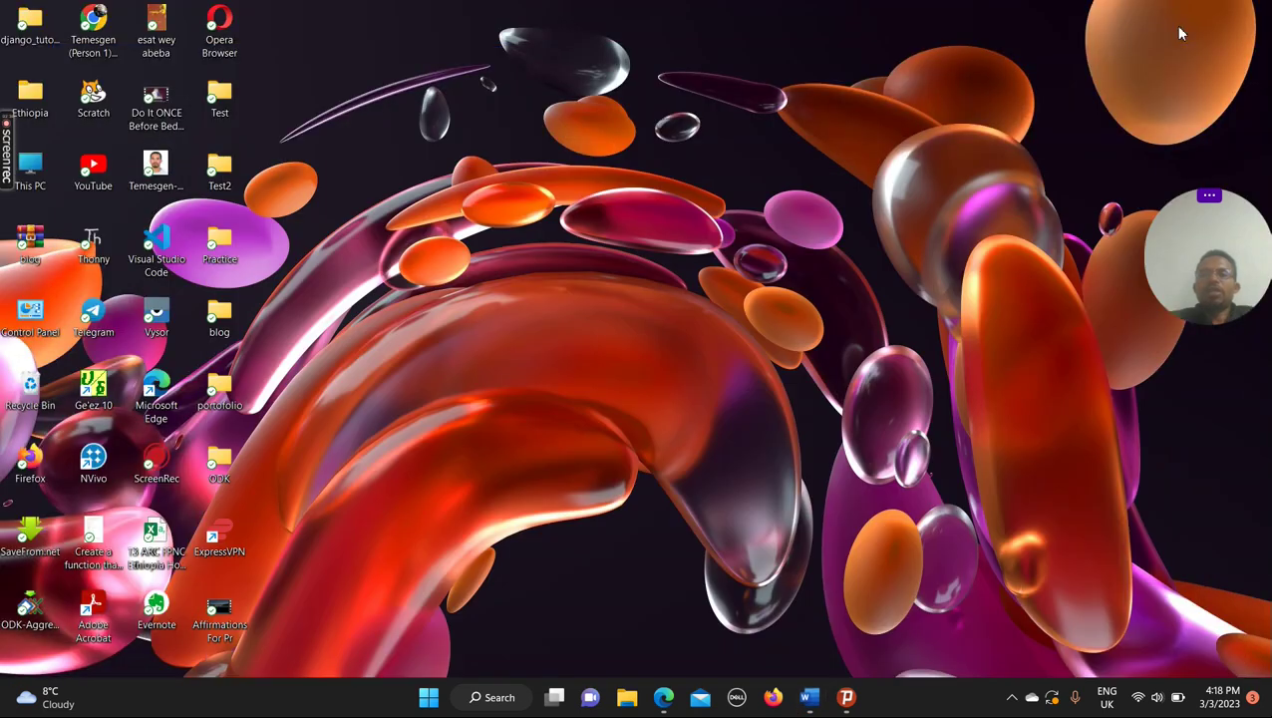
{"action": "left_click", "coordinate": [811, 699]}
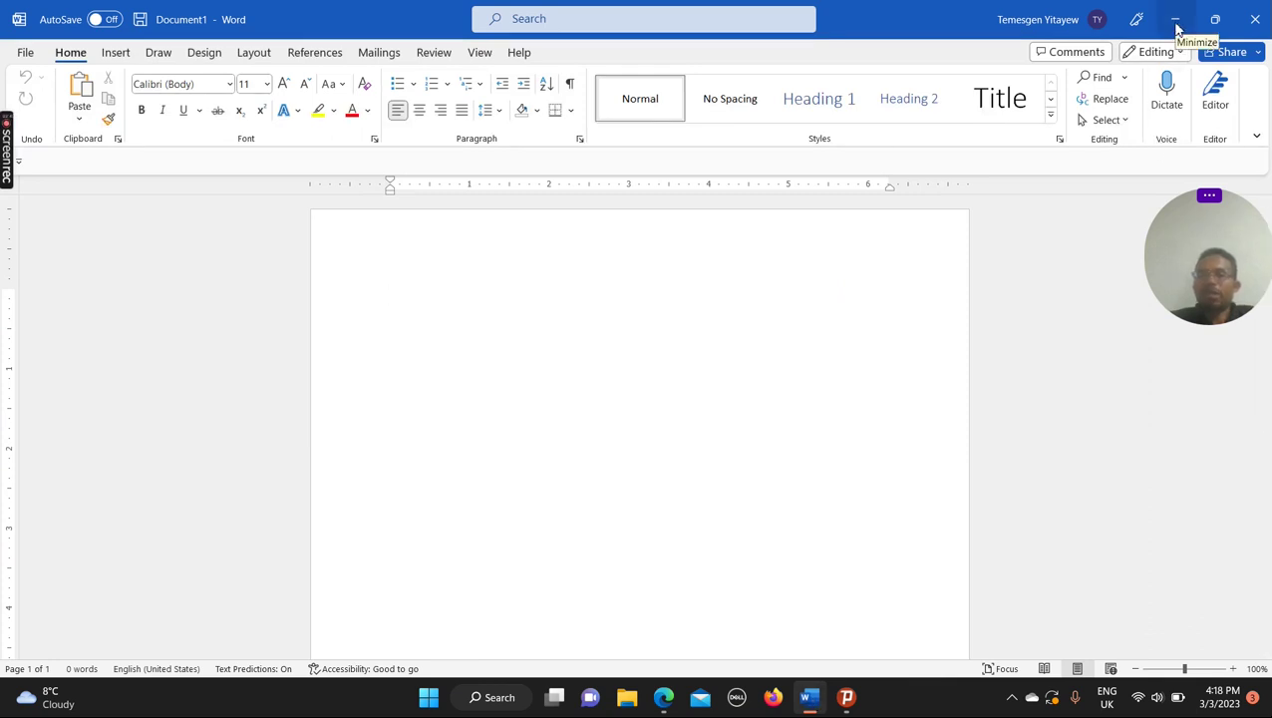
{"action": "mouse_move", "coordinate": [1215, 28]}
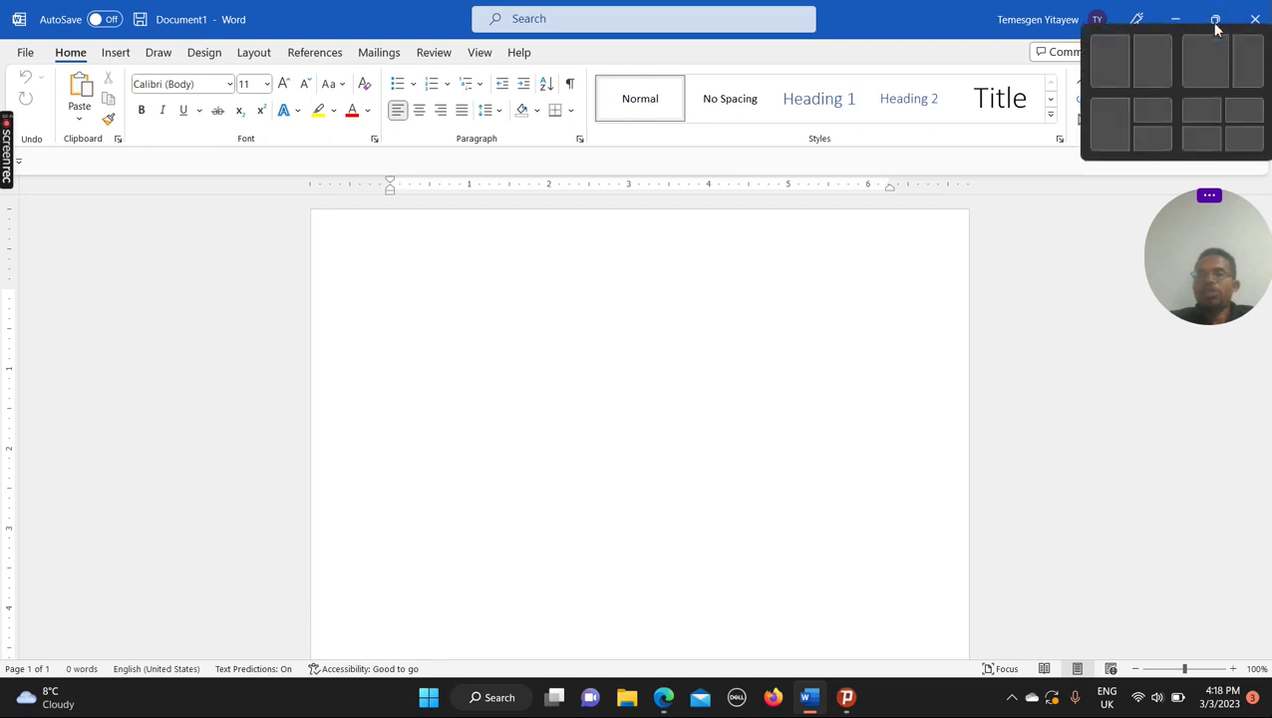
{"action": "left_click", "coordinate": [1154, 62]}
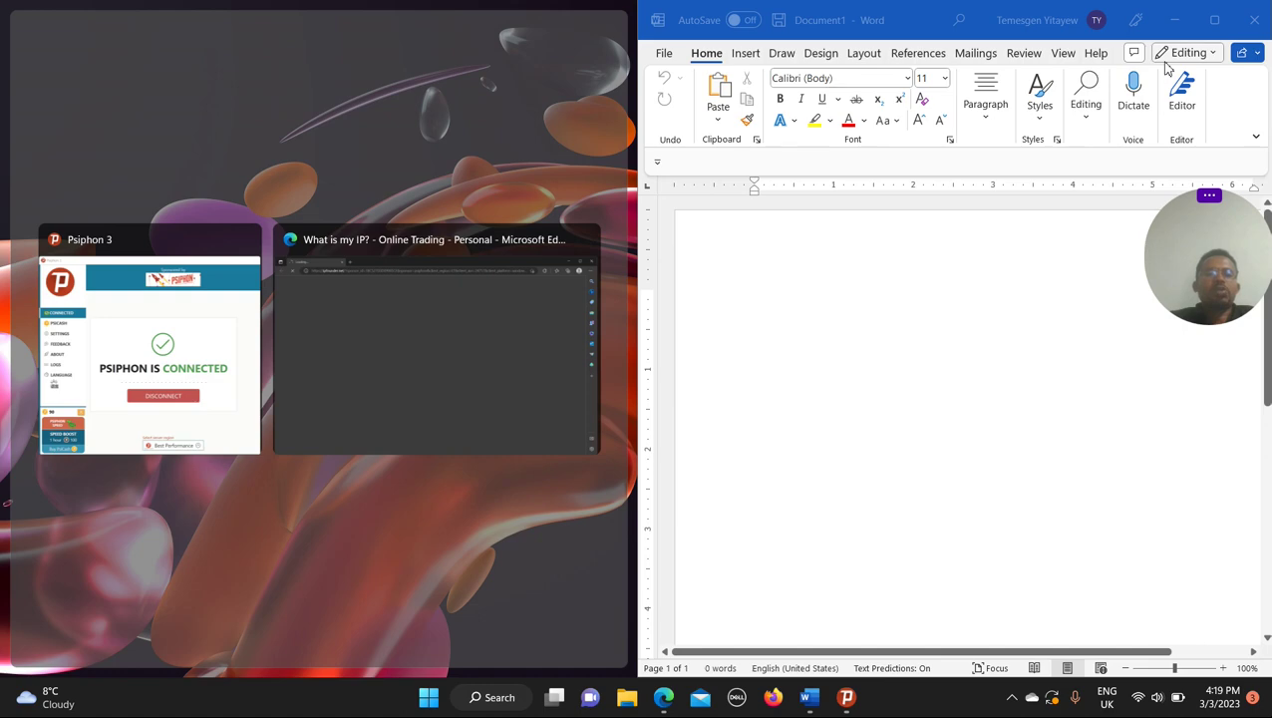
{"action": "left_click", "coordinate": [1216, 20]}
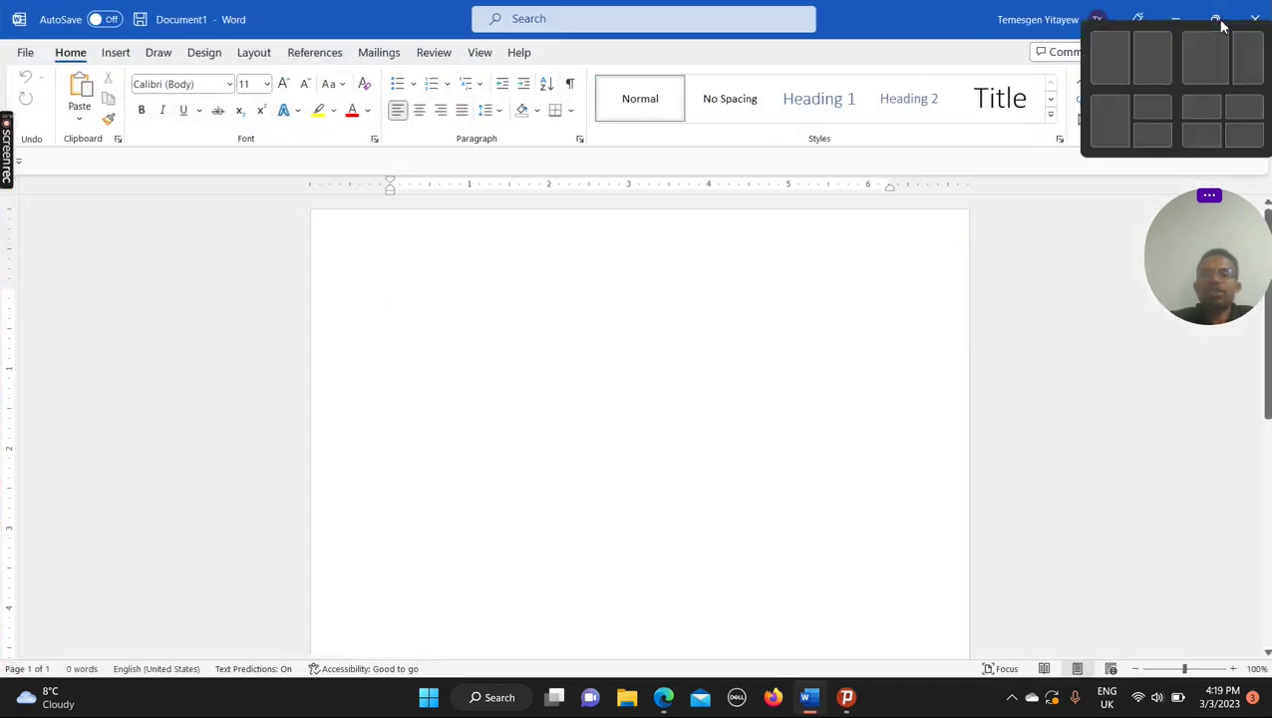
Step: Restore the document window down to its smaller floating size and maximize it again, doing this twice
{"action": "left_click", "coordinate": [1216, 22]}
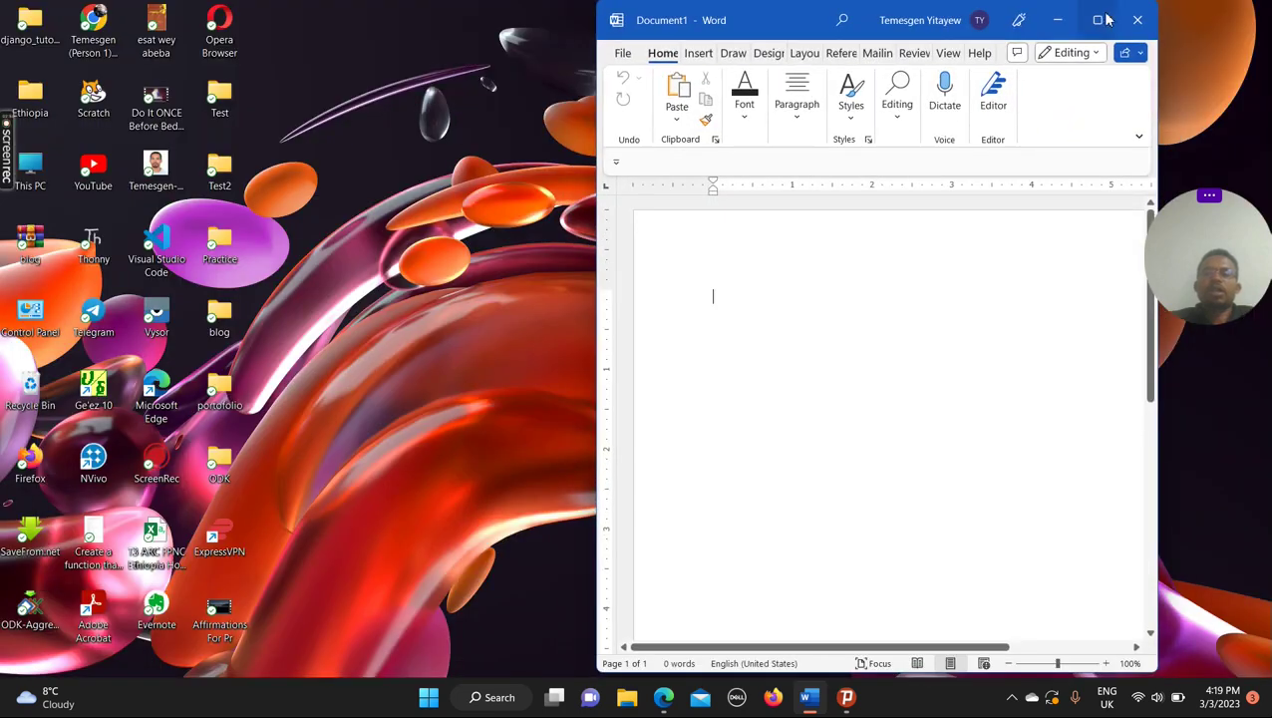
{"action": "left_click", "coordinate": [1102, 20]}
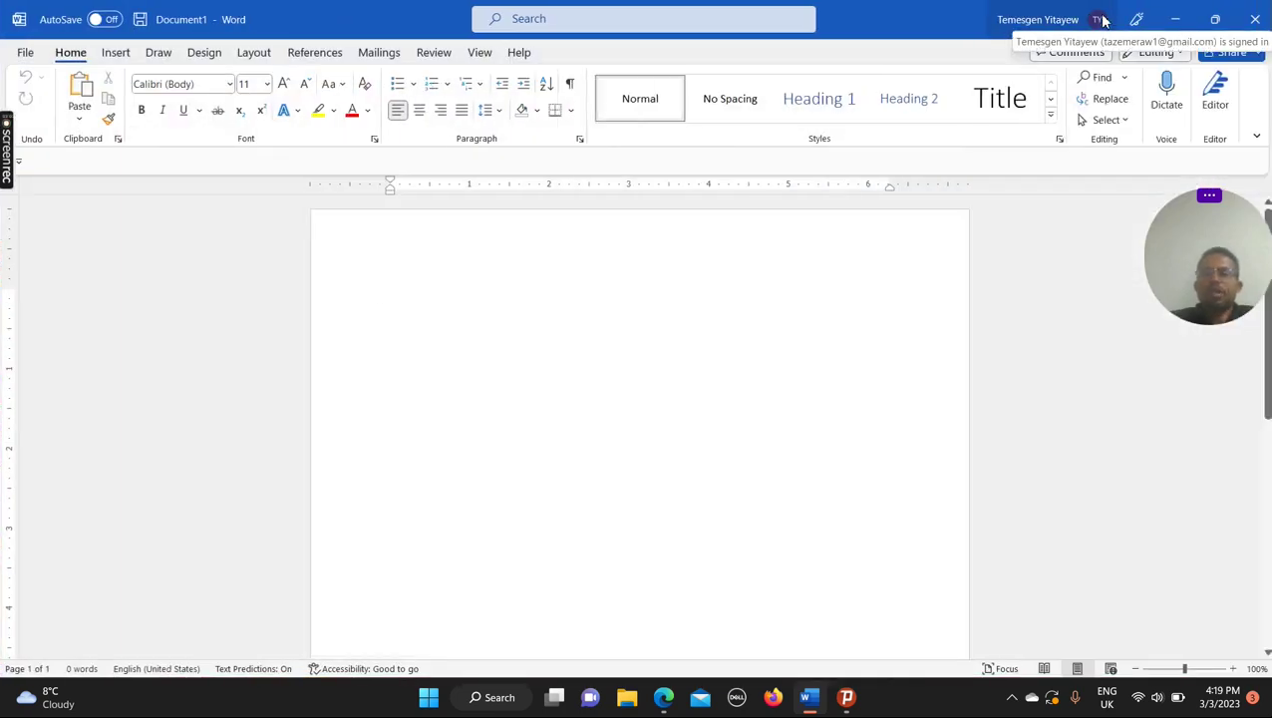
{"action": "left_click", "coordinate": [1216, 22]}
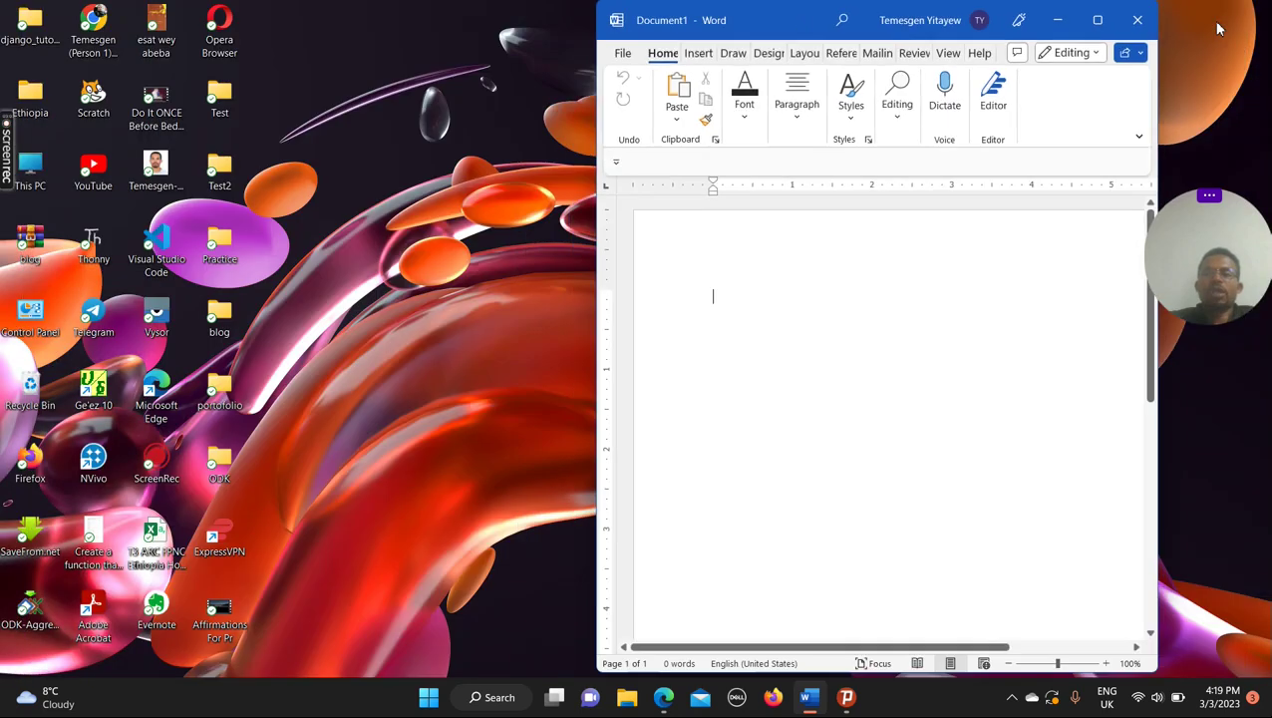
{"action": "left_click", "coordinate": [1102, 20]}
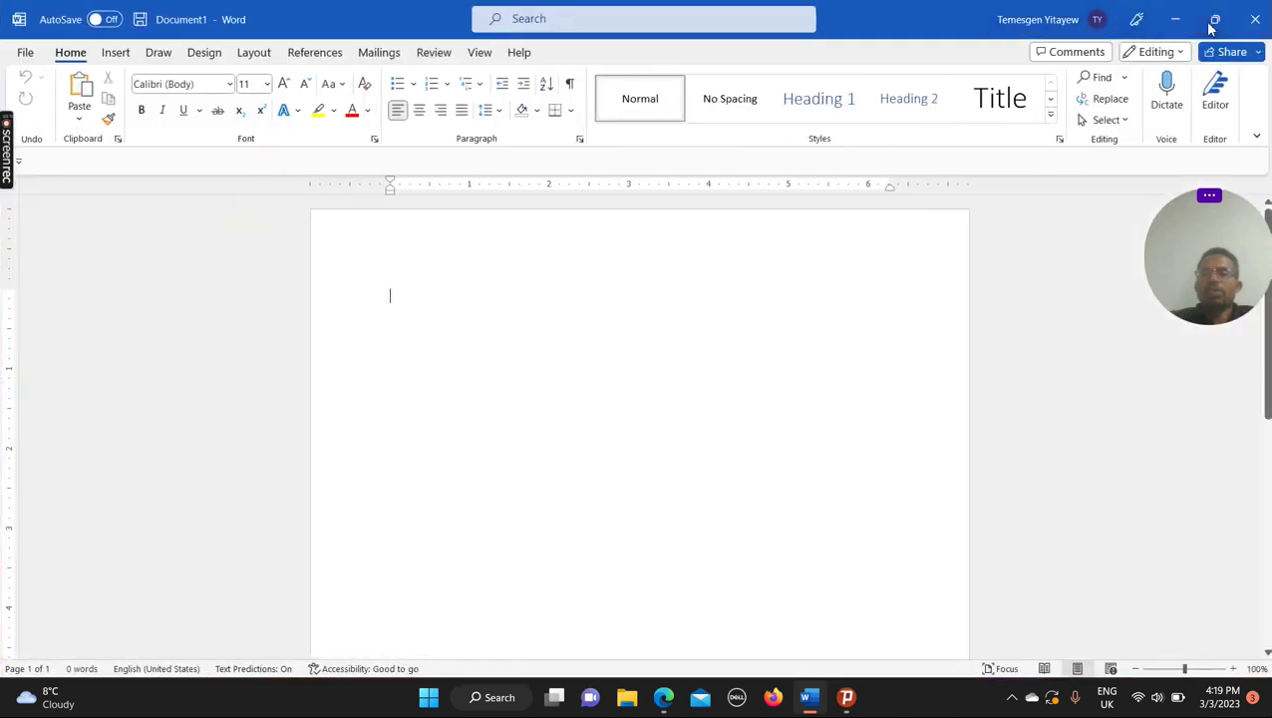
{"action": "mouse_move", "coordinate": [1209, 27]}
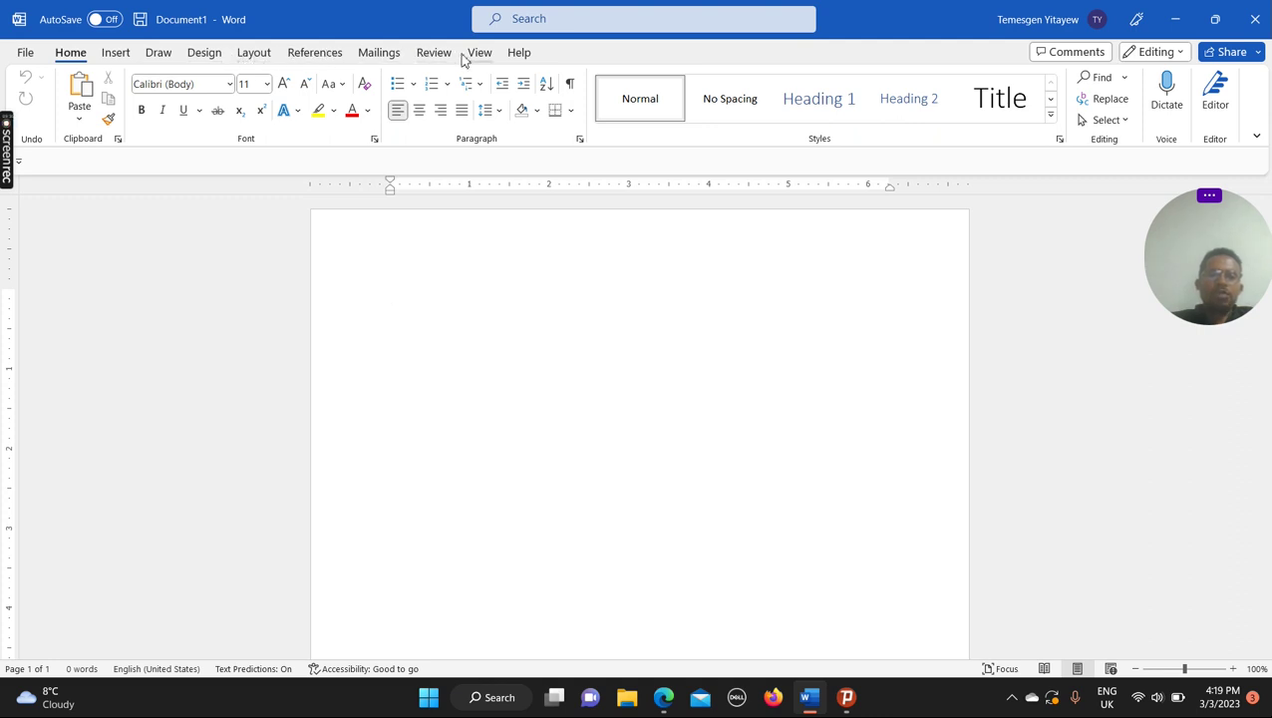
Step: Look through the file management options and the Insert, Draw, Design and Layout command groups, ending on the Home commands
{"action": "left_click", "coordinate": [27, 55]}
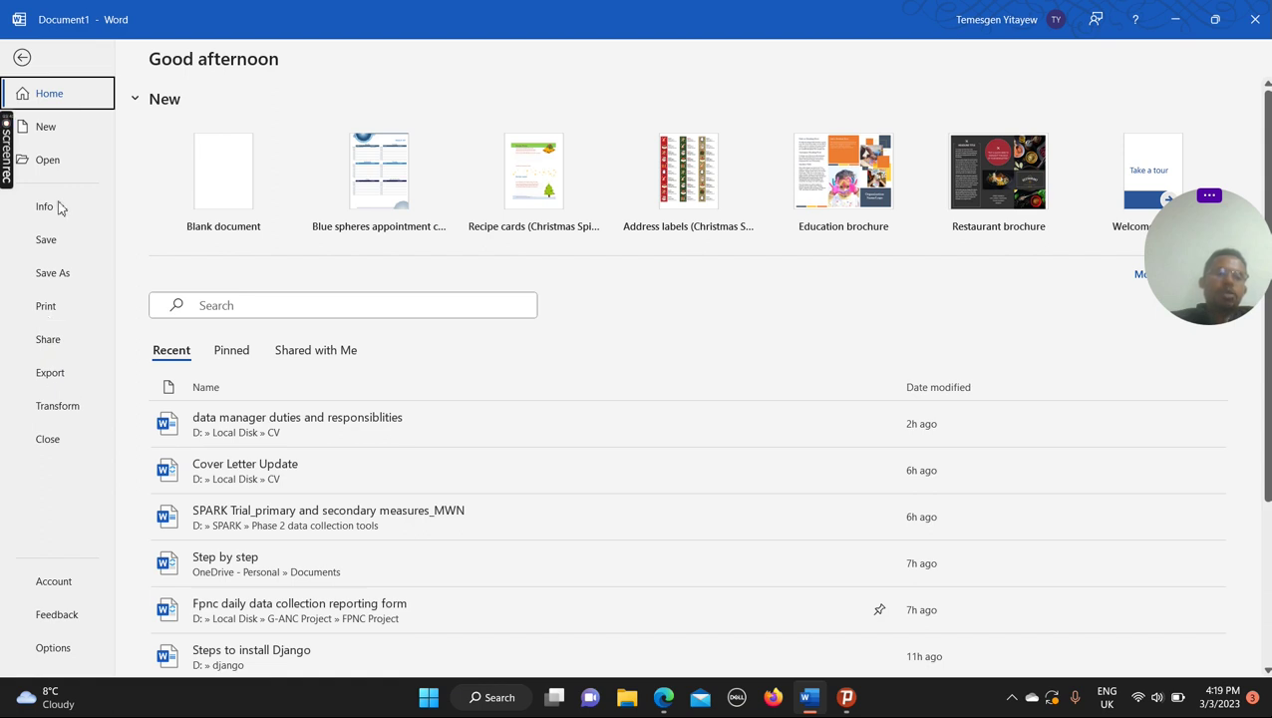
{"action": "left_click", "coordinate": [23, 58]}
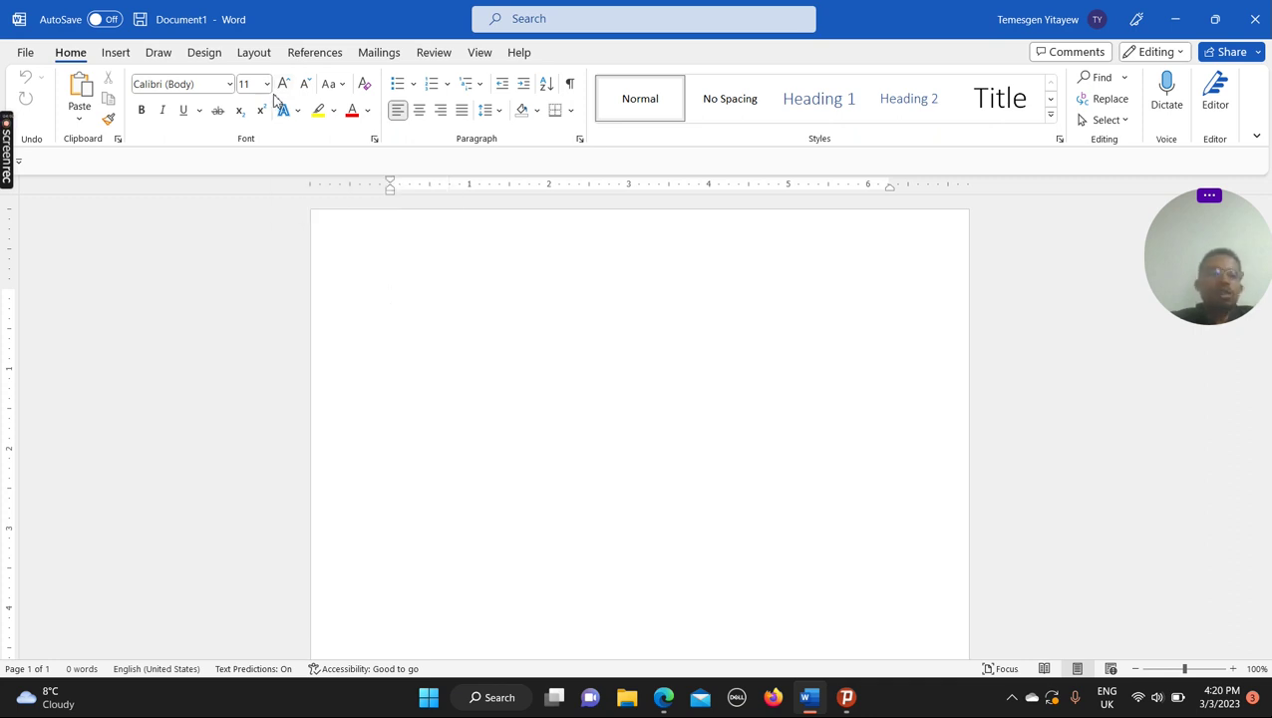
{"action": "left_click", "coordinate": [114, 54]}
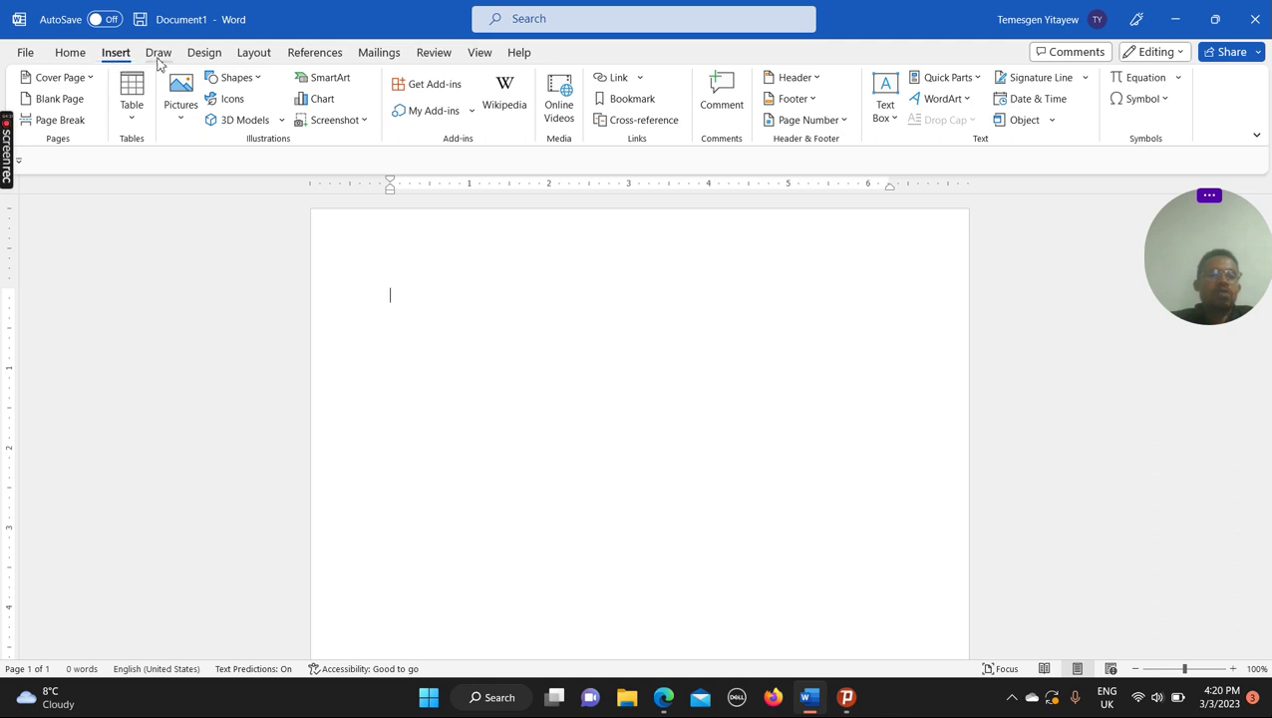
{"action": "left_click", "coordinate": [160, 58]}
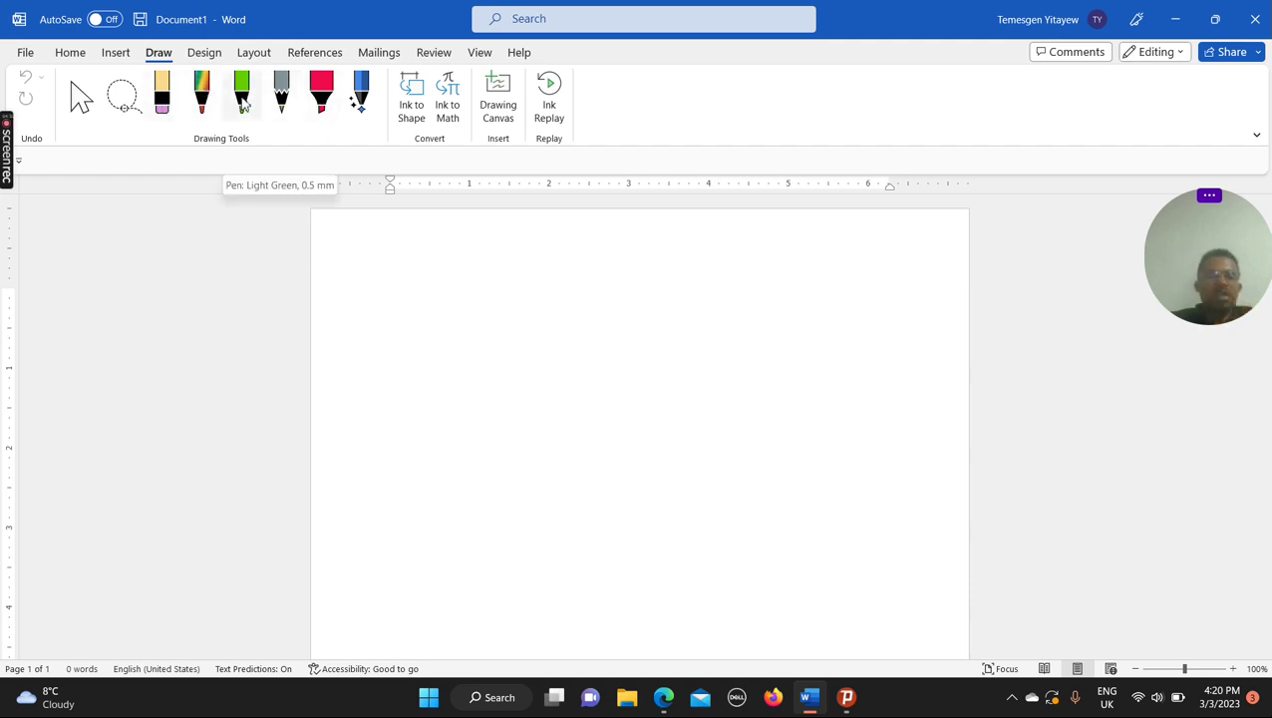
{"action": "left_click", "coordinate": [203, 53]}
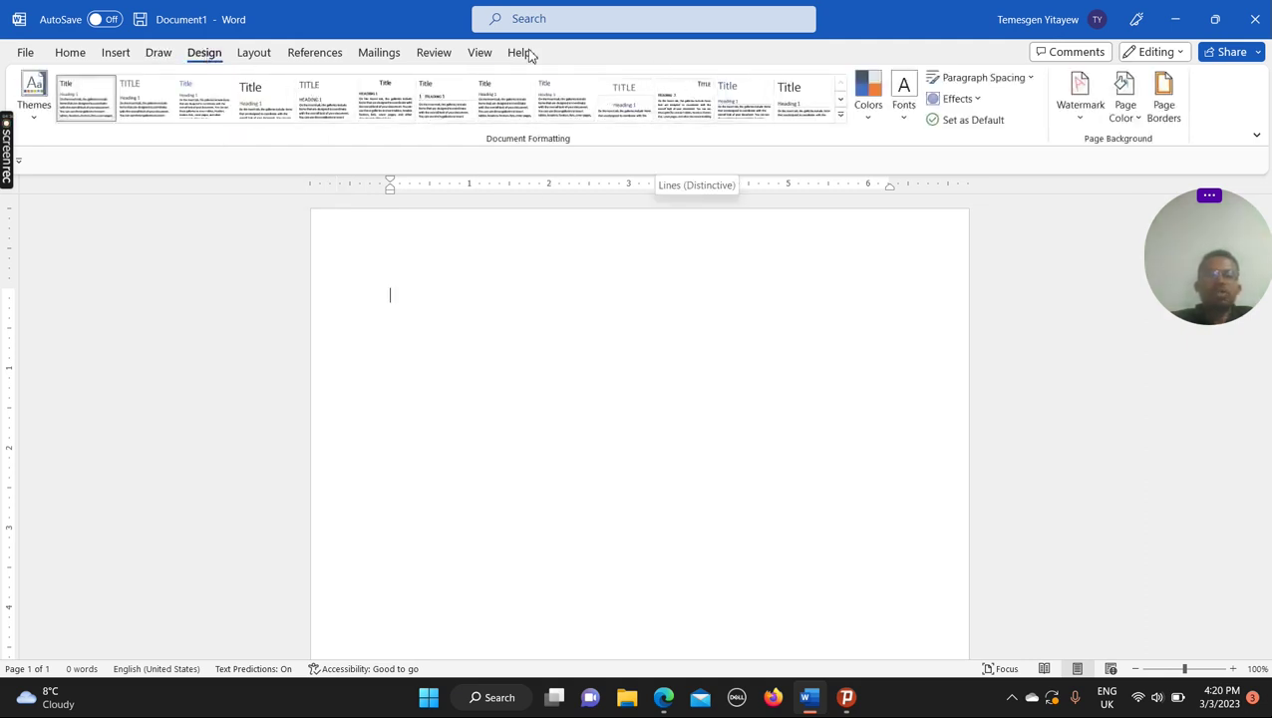
{"action": "left_click", "coordinate": [255, 53]}
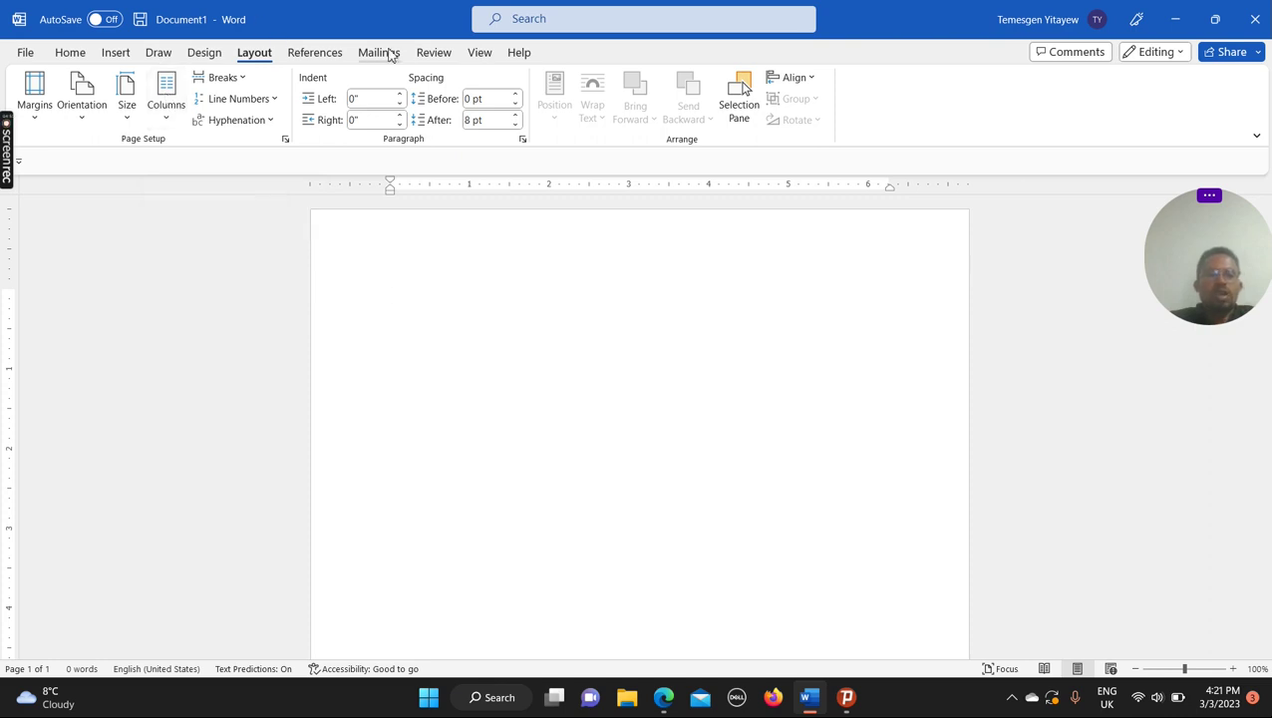
{"action": "left_click", "coordinate": [58, 56]}
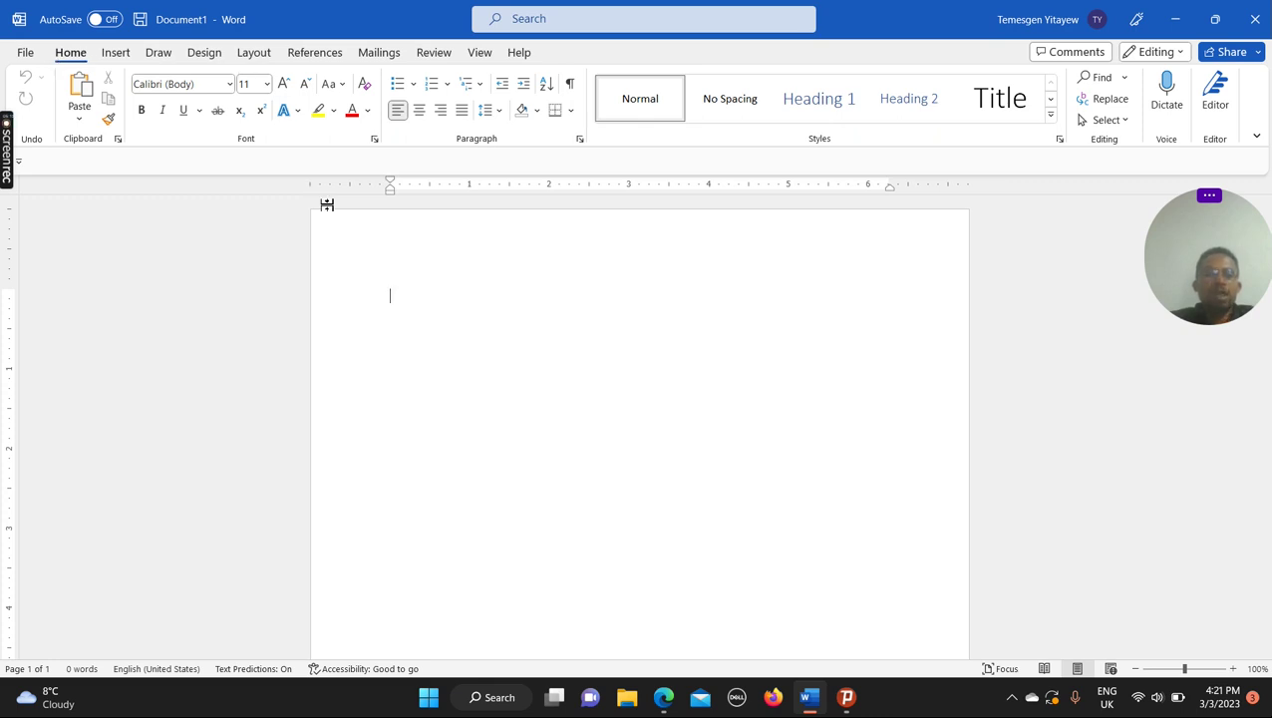
Step: Examine the left and right indent markers on the horizontal ruler and the top and bottom page margins on the vertical ruler
{"action": "left_click", "coordinate": [390, 186]}
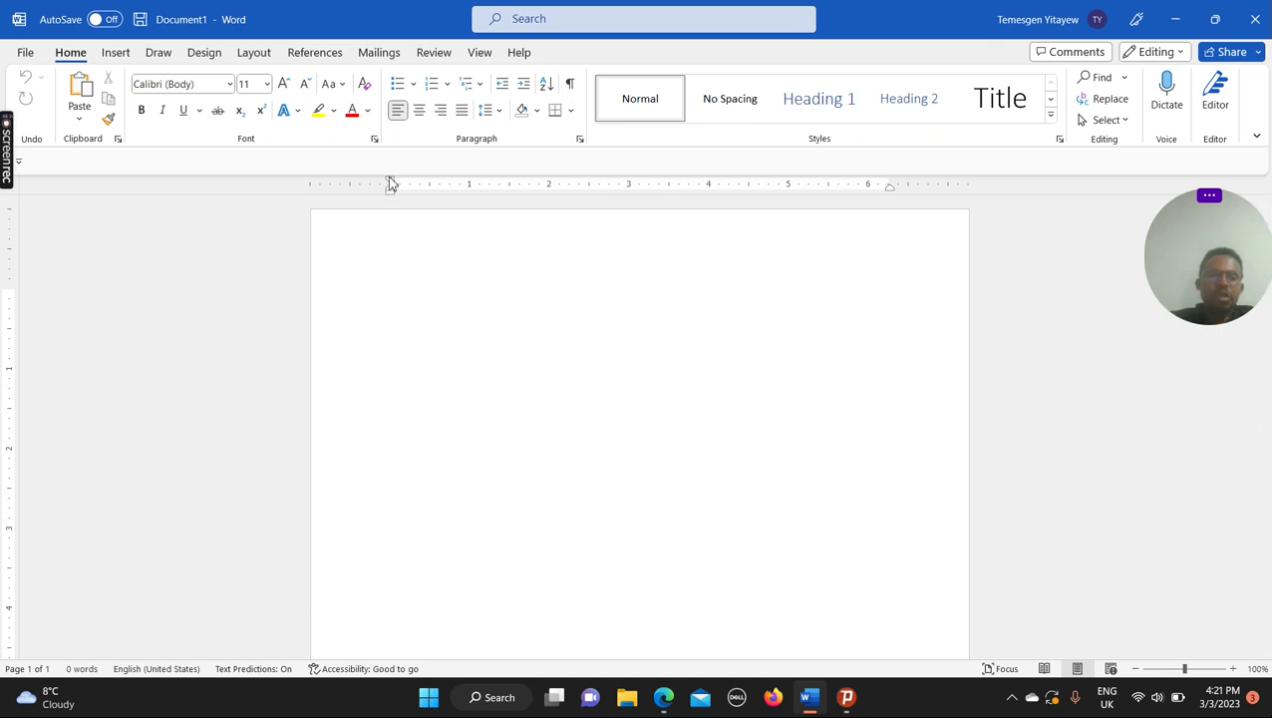
{"action": "left_click_drag", "start_coordinate": [390, 183], "coordinate": [391, 186]}
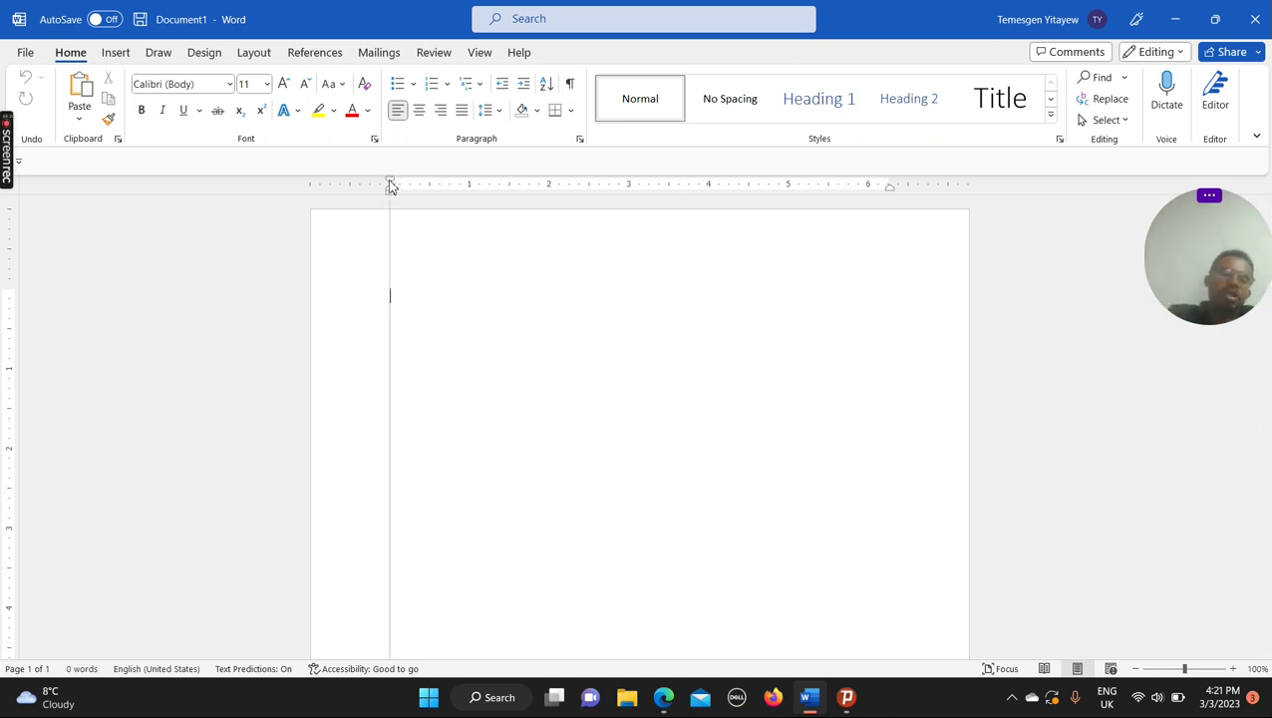
{"action": "left_click_drag", "start_coordinate": [389, 184], "coordinate": [390, 184]}
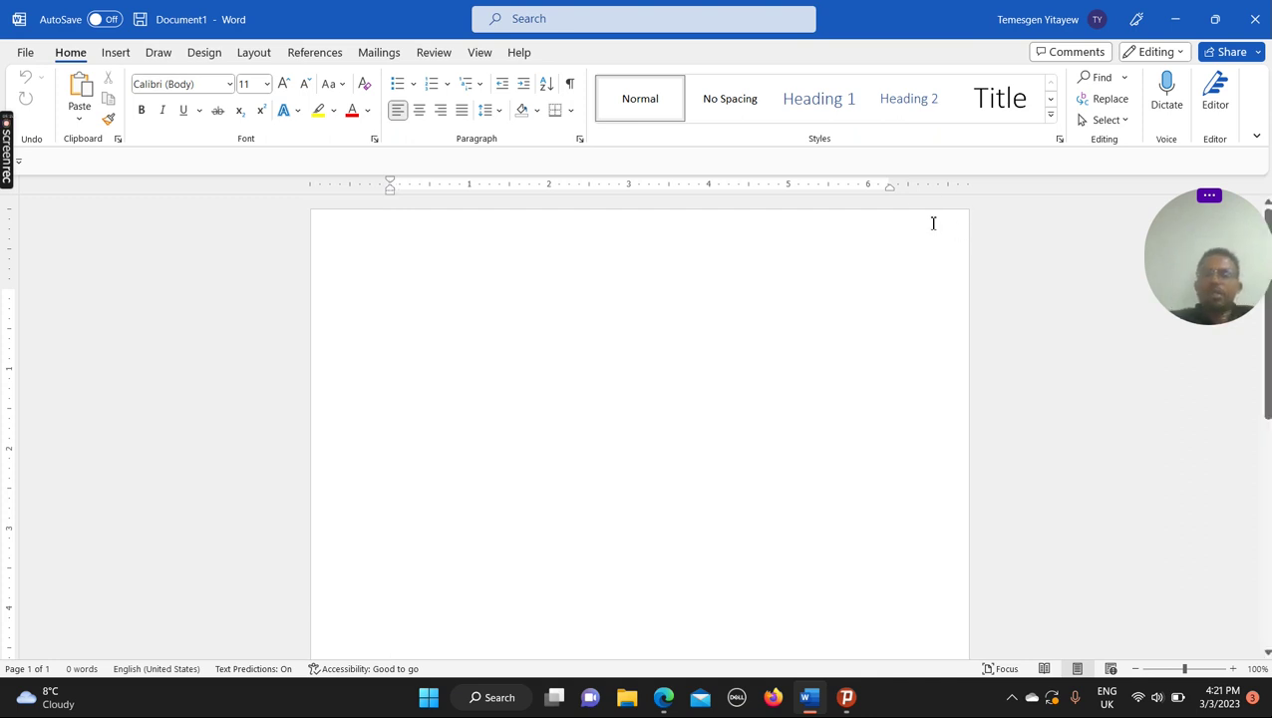
{"action": "left_click_drag", "start_coordinate": [889, 189], "coordinate": [889, 189]}
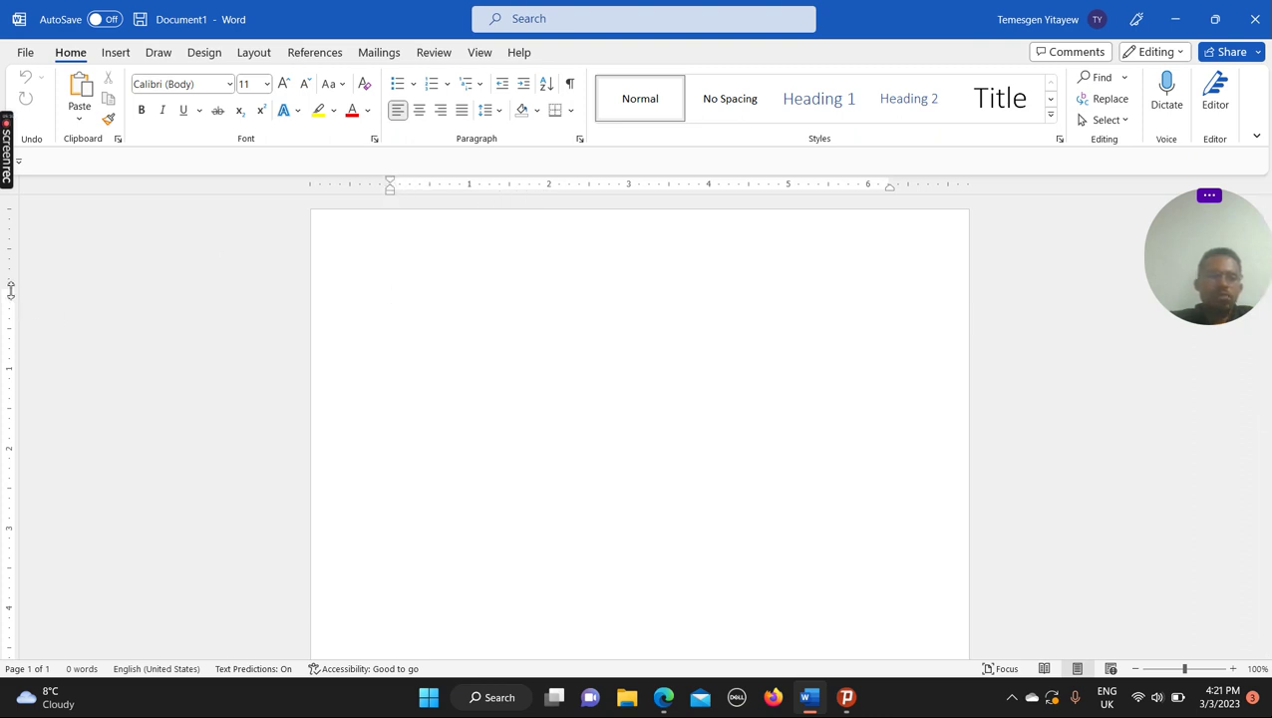
{"action": "left_click_drag", "start_coordinate": [10, 289], "coordinate": [10, 289]}
{"action": "scroll", "coordinate": [70, 388], "scroll_direction": "down", "scroll_amount": 3}
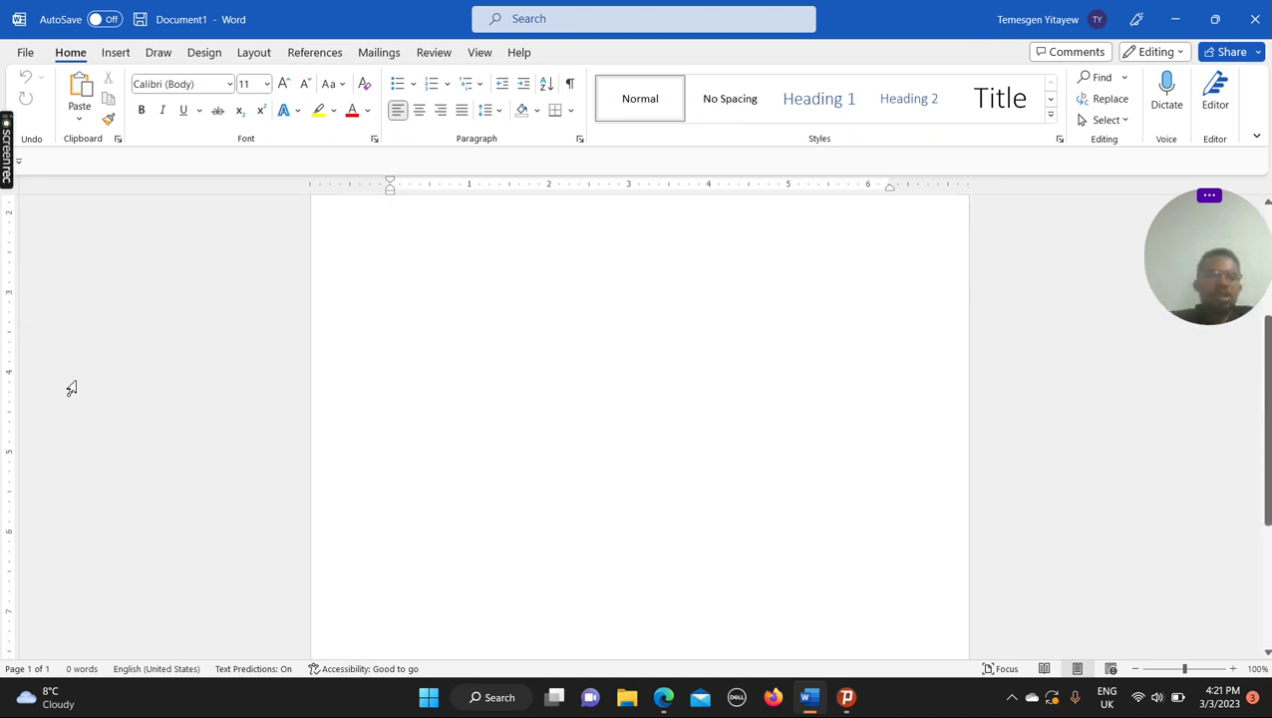
{"action": "scroll", "coordinate": [71, 389], "scroll_direction": "down", "scroll_amount": 3}
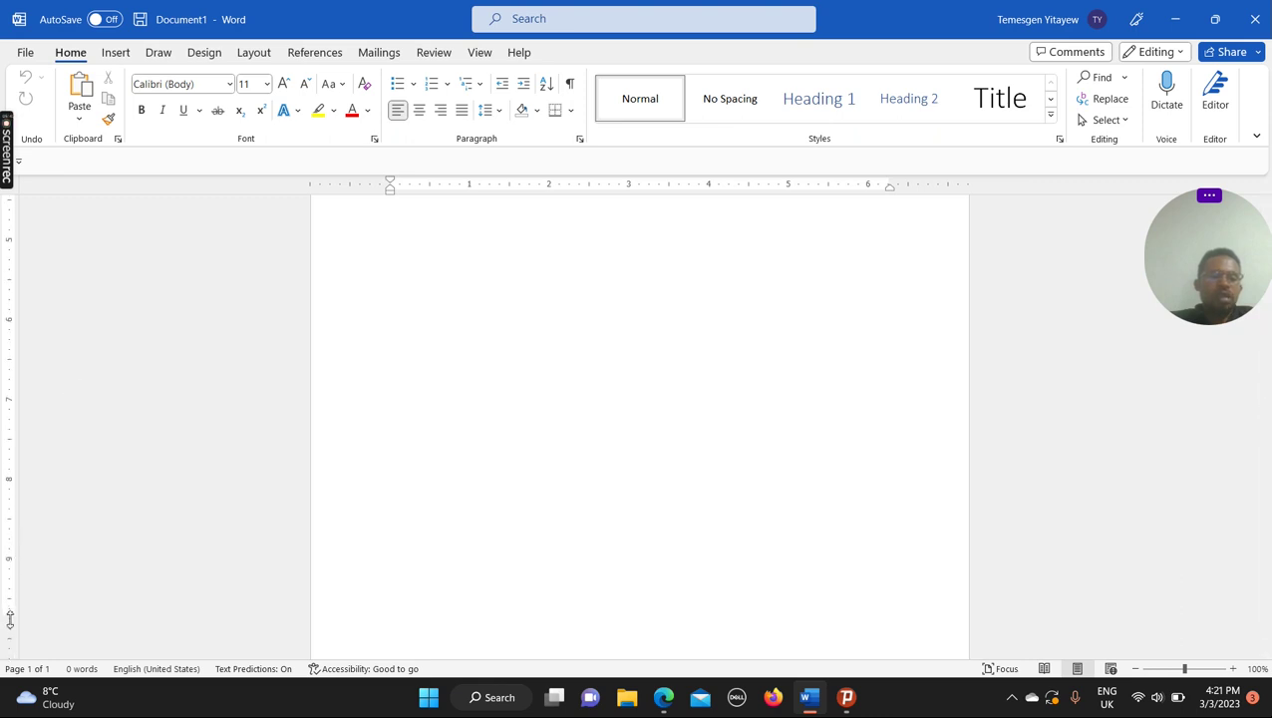
{"action": "left_click_drag", "start_coordinate": [9, 616], "coordinate": [10, 616]}
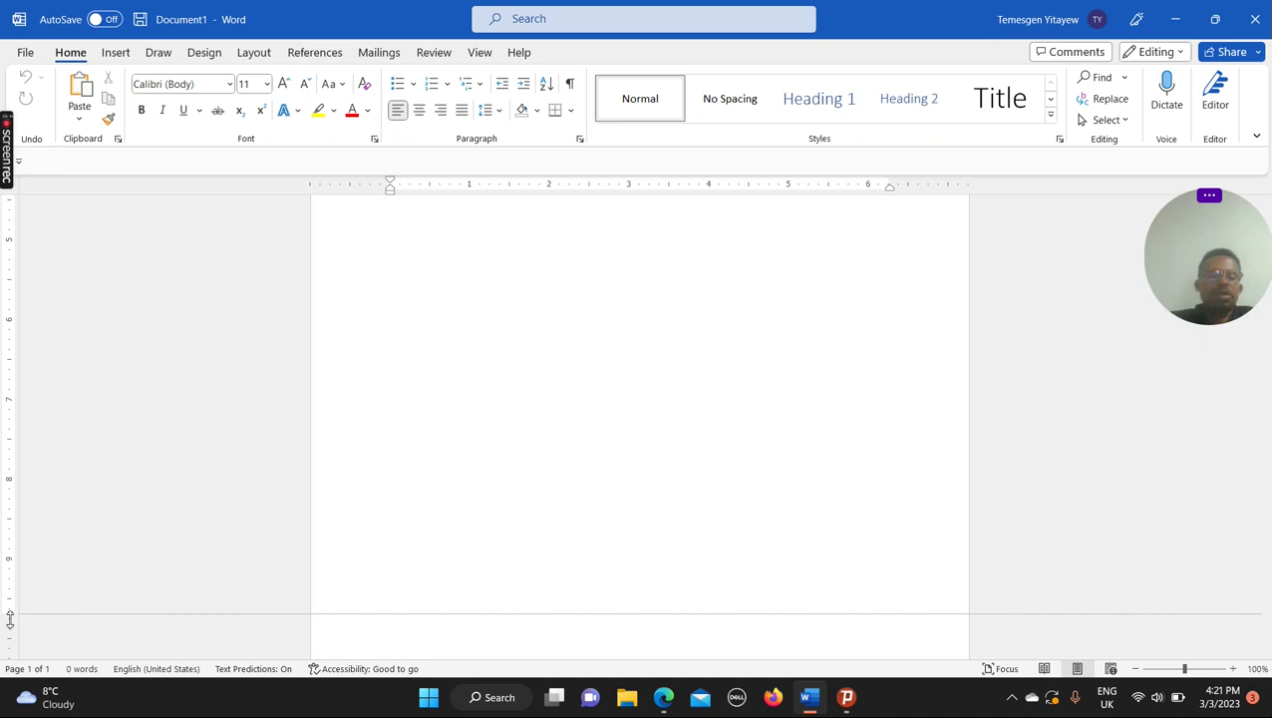
{"action": "left_click_drag", "start_coordinate": [10, 616], "coordinate": [10, 616]}
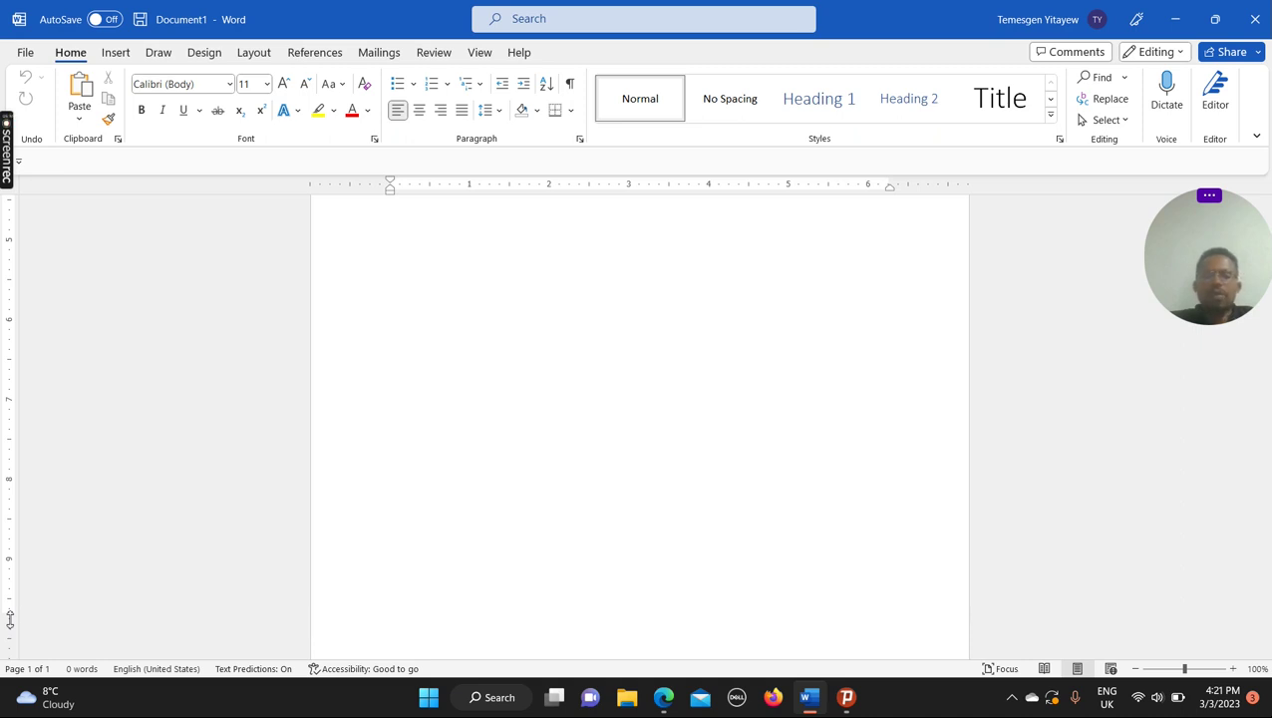
{"action": "scroll", "coordinate": [455, 410], "scroll_direction": "up", "scroll_amount": 10}
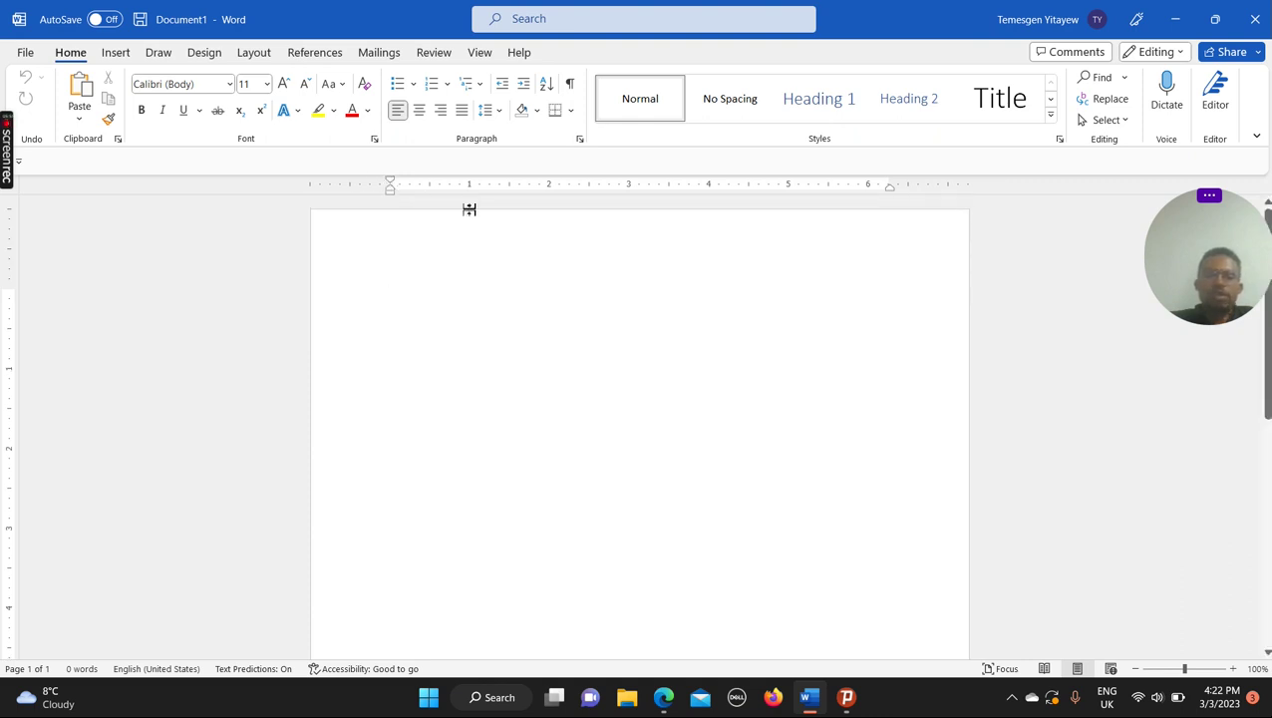
Step: Set a first-line indent of about 1.4 inches and enter the text "welcome"
{"action": "left_click_drag", "start_coordinate": [390, 185], "coordinate": [500, 204]}
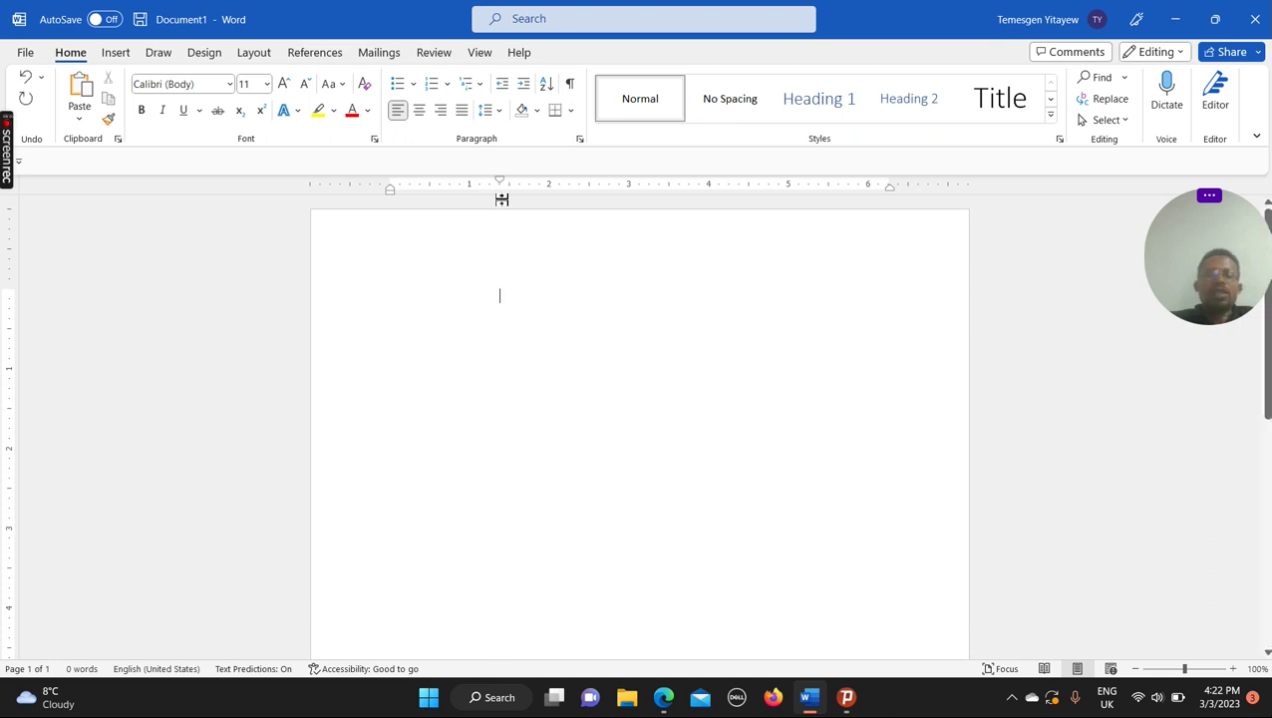
{"action": "type", "text": "wel"}
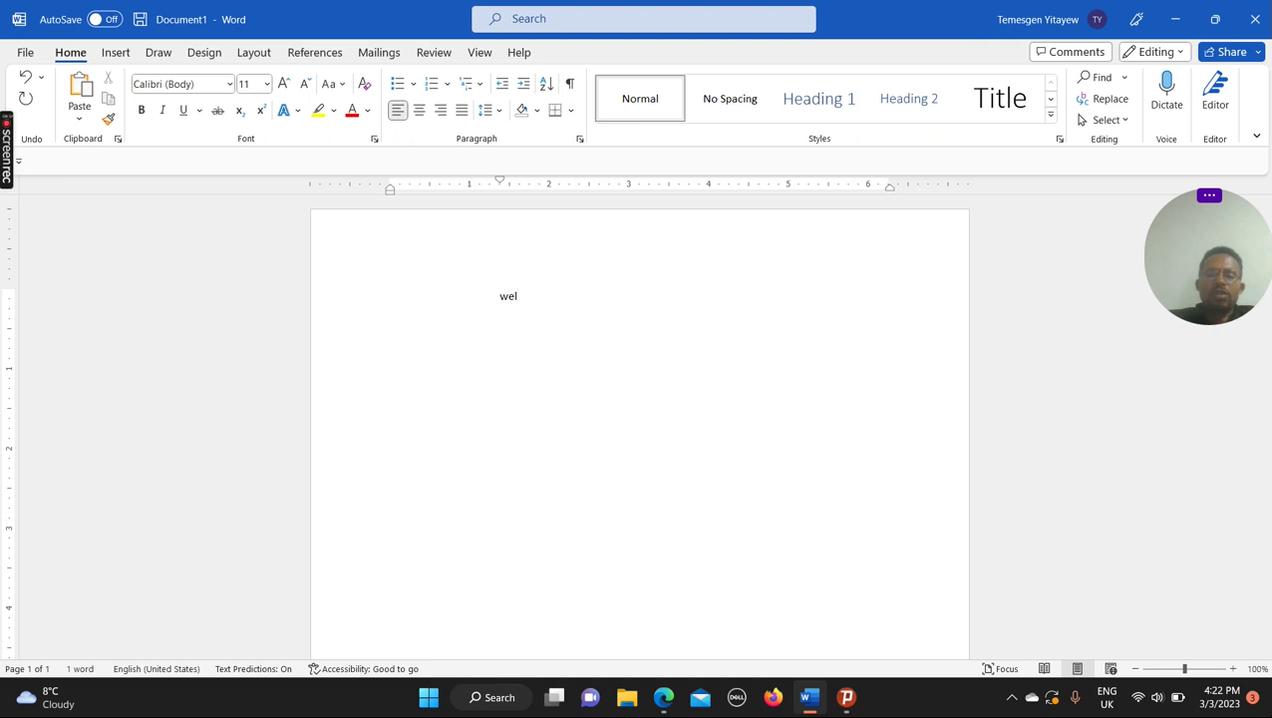
{"action": "type", "text": "come"}
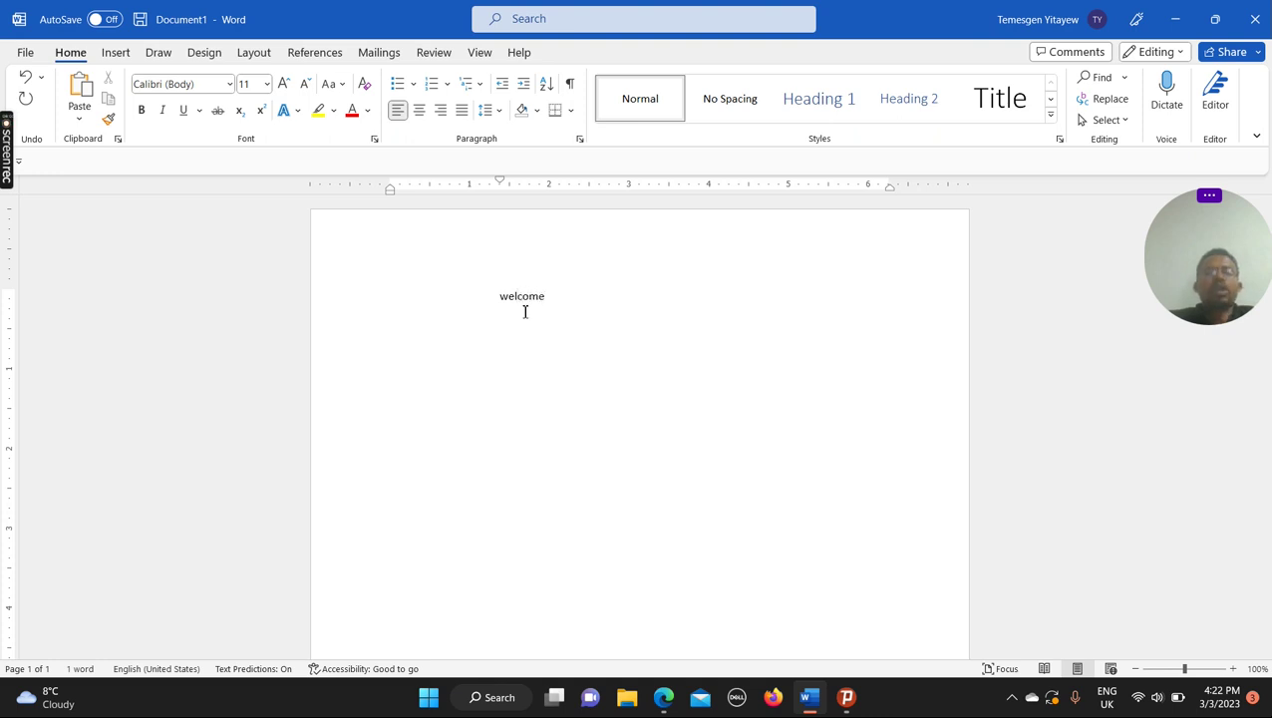
Step: Move the first-line indent of "welcome" back to the left margin and enlarge the word to 16 pt
{"action": "double_click", "coordinate": [513, 295]}
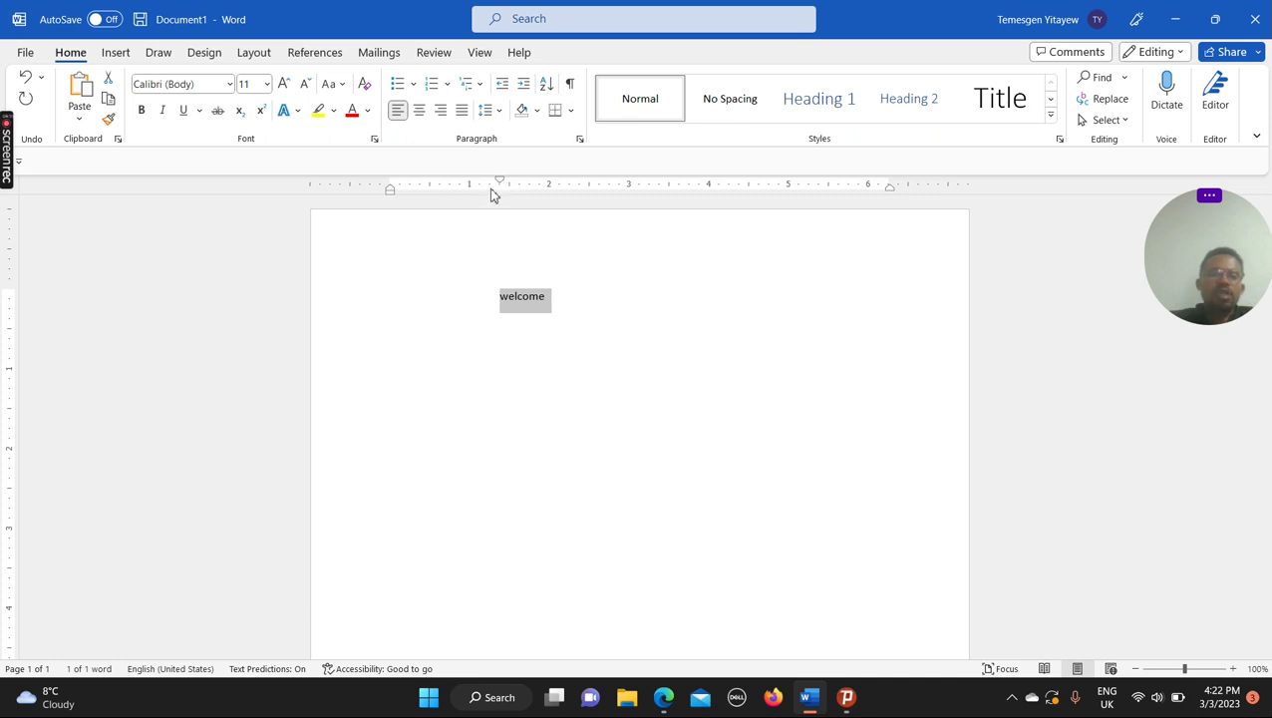
{"action": "left_click_drag", "start_coordinate": [501, 184], "coordinate": [392, 184]}
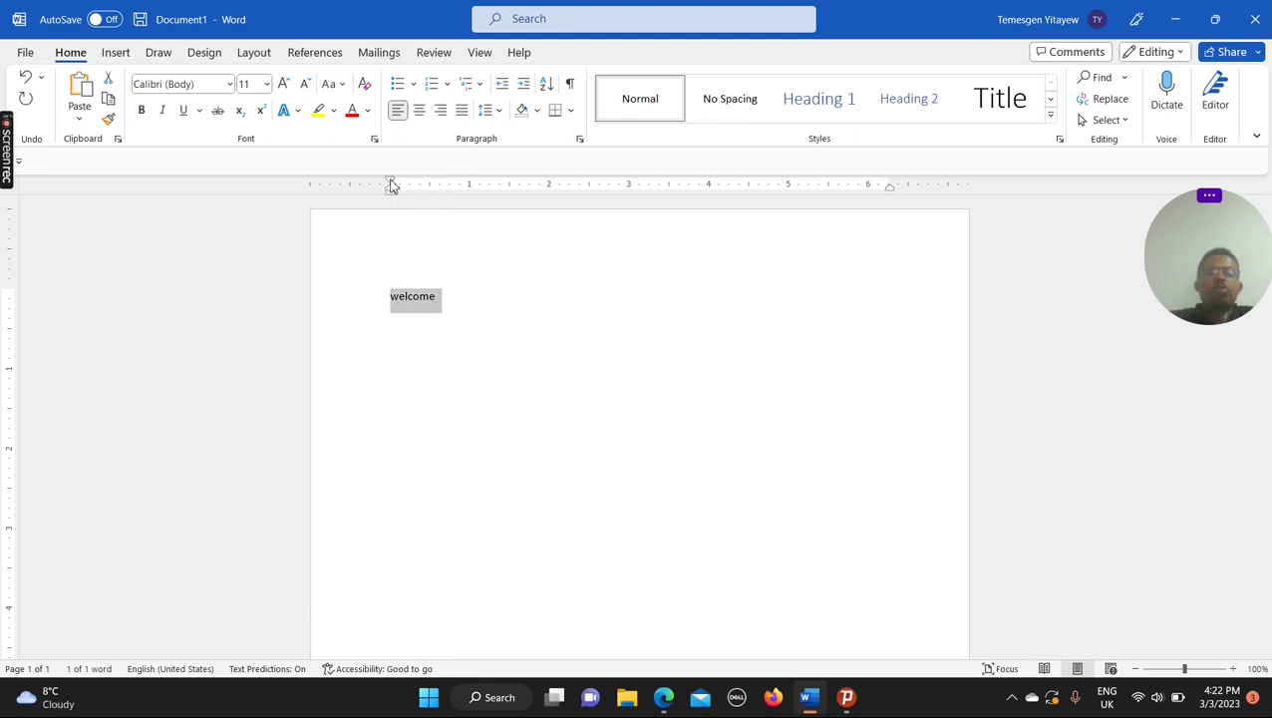
{"action": "left_click", "coordinate": [284, 85]}
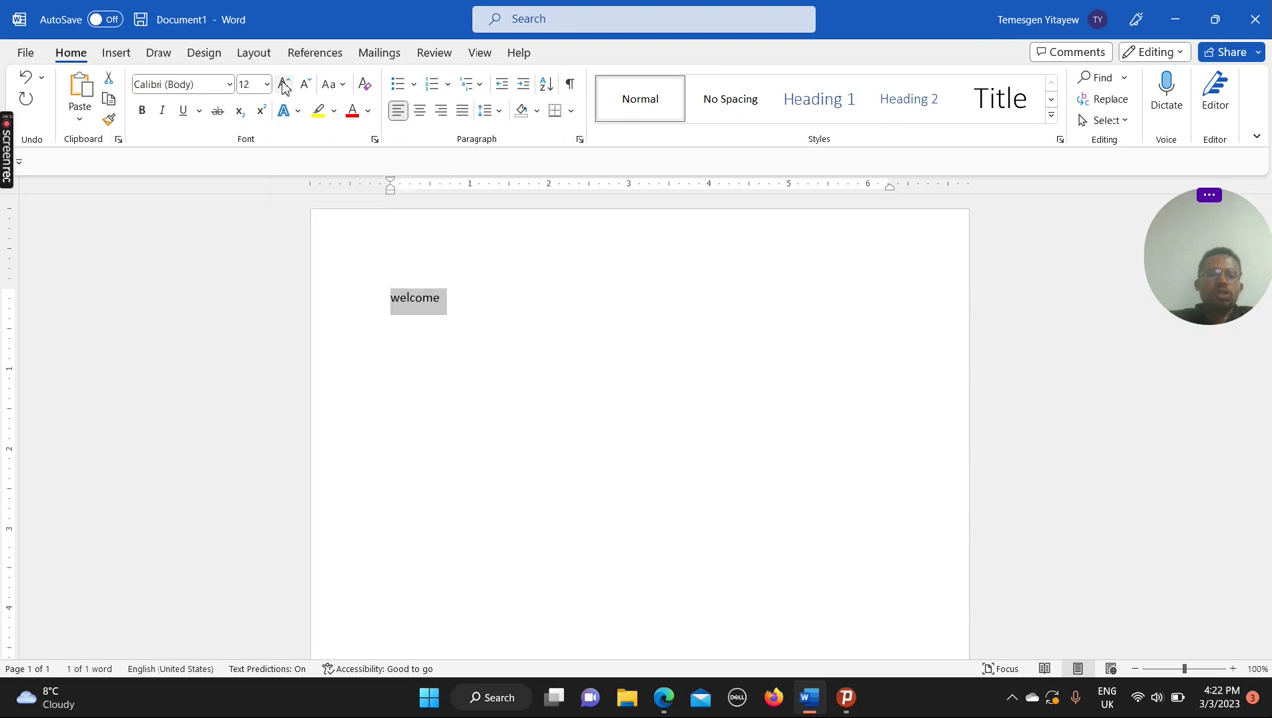
{"action": "left_click", "coordinate": [284, 84]}
{"action": "left_click", "coordinate": [284, 85]}
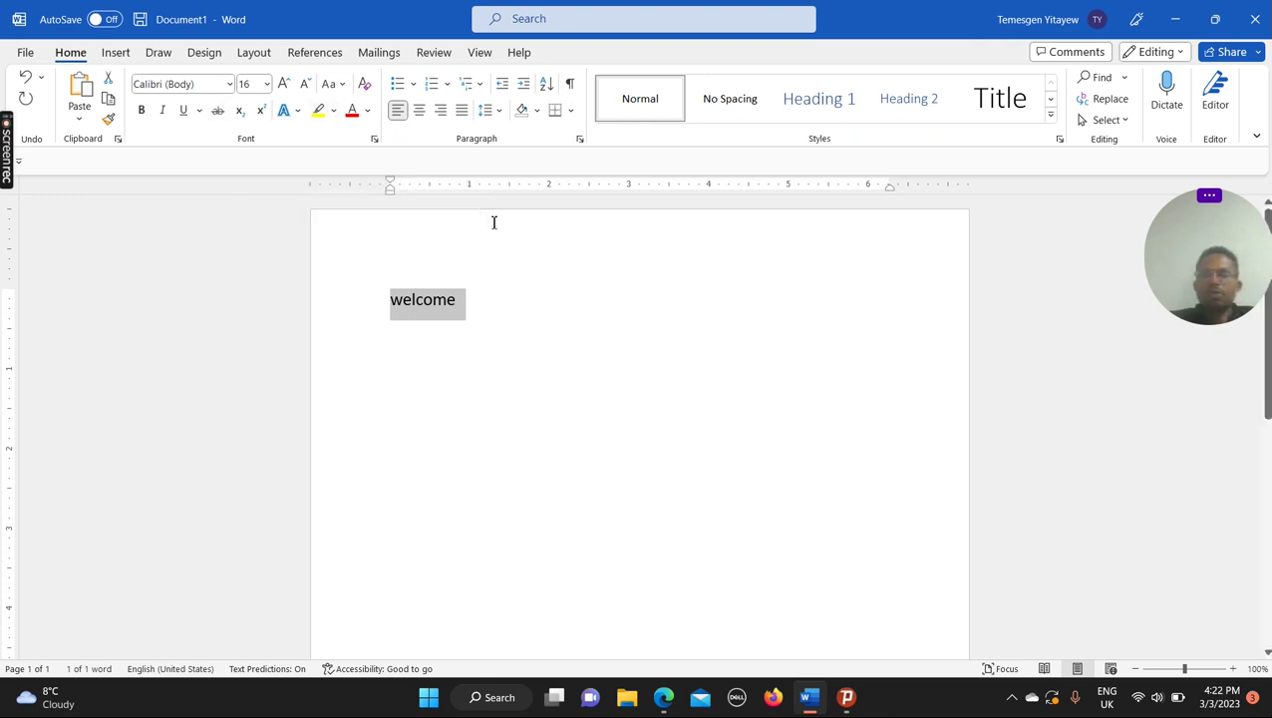
{"action": "left_click", "coordinate": [552, 315]}
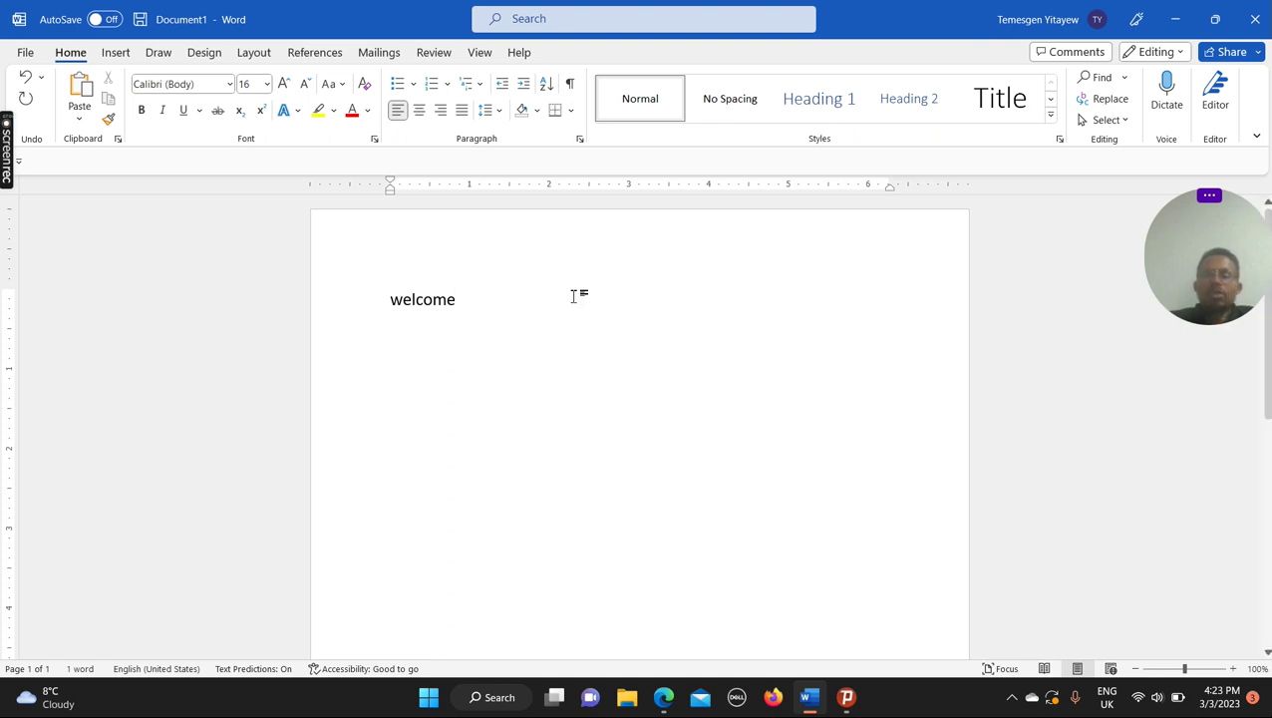
{"action": "mouse_move", "coordinate": [5, 129]}
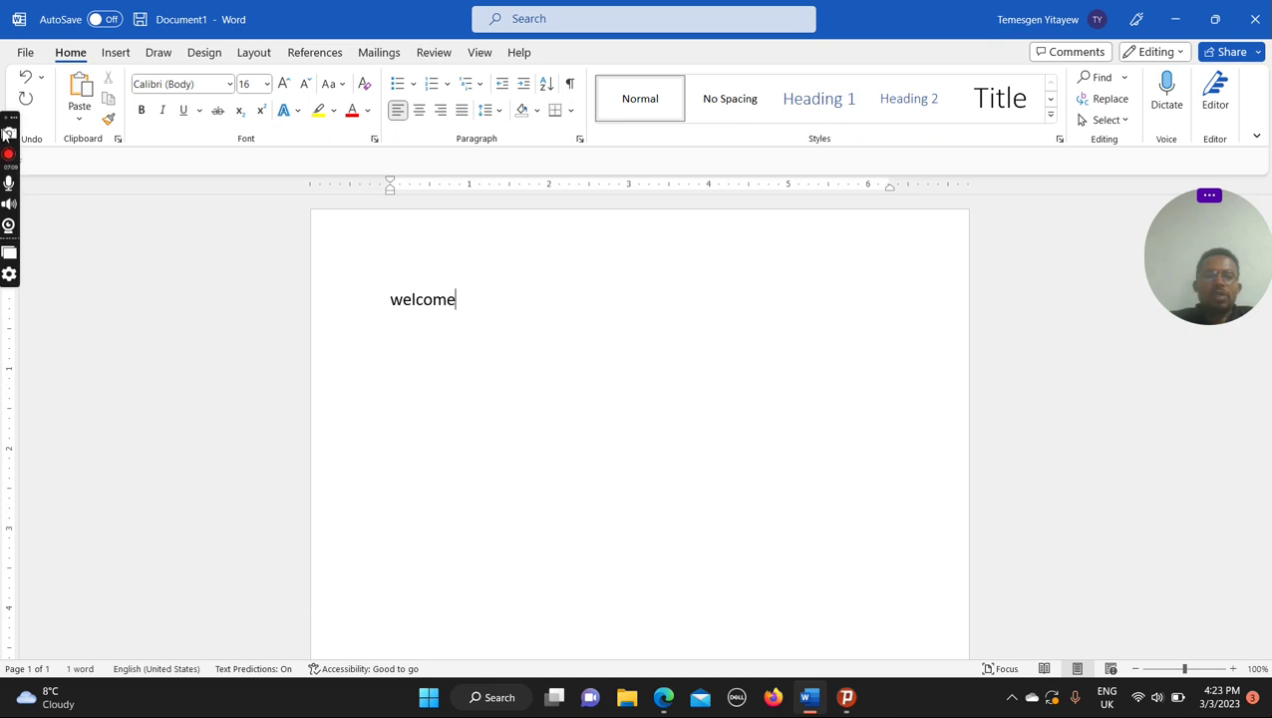